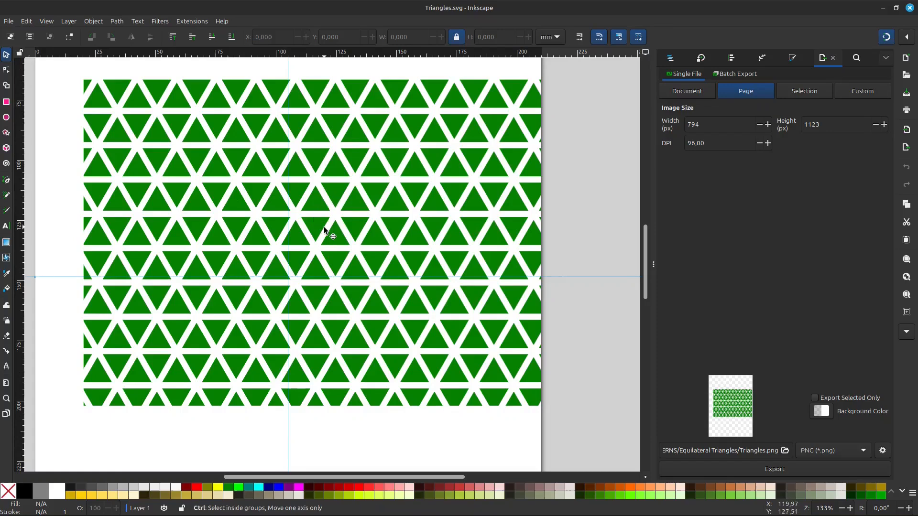
Step: Examine the finished triangle pattern and select the repeat tile beside the page for a closer look
scroll(324, 234, "down", 1, "ctrl")
left_click_drag(287, 477, 263, 477)
left_click_drag(59, 94, 157, 257)
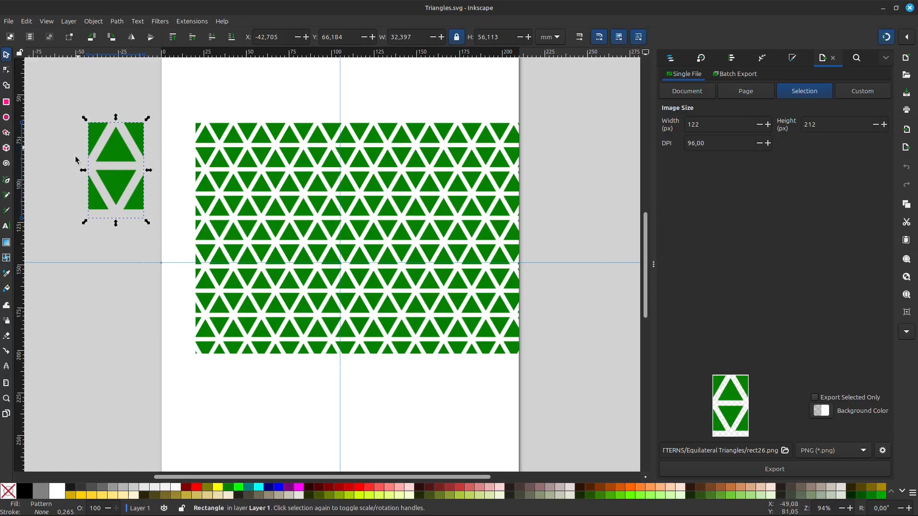
key("ctrl")
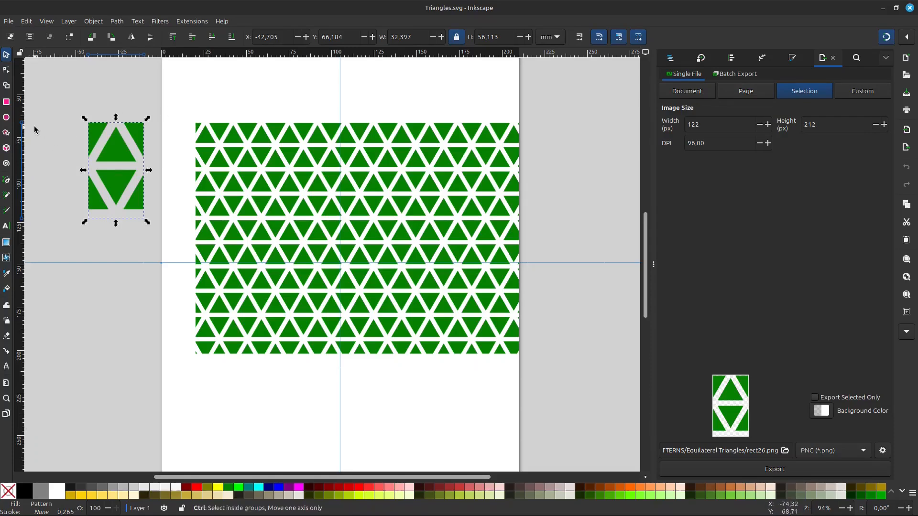
scroll(36, 125, "up", 1)
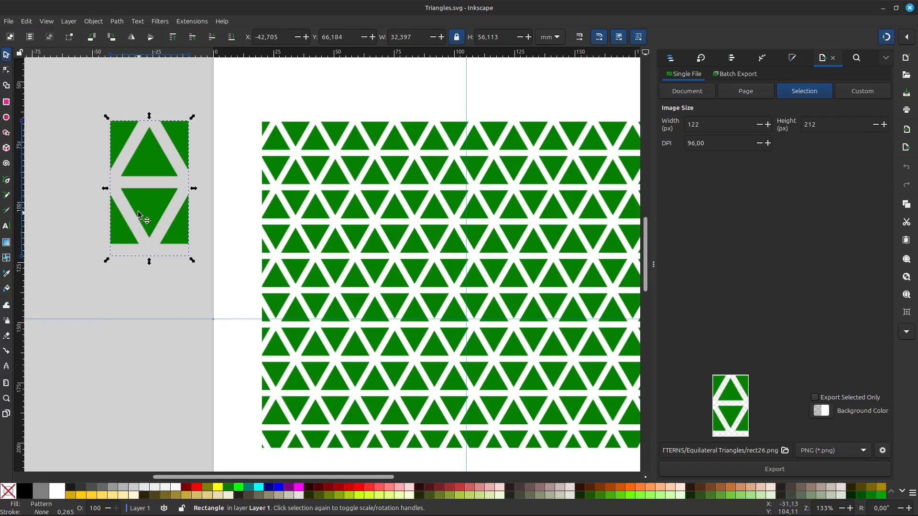
Step: Create a new blank document and set its A4 page to landscape orientation
left_click(9, 21)
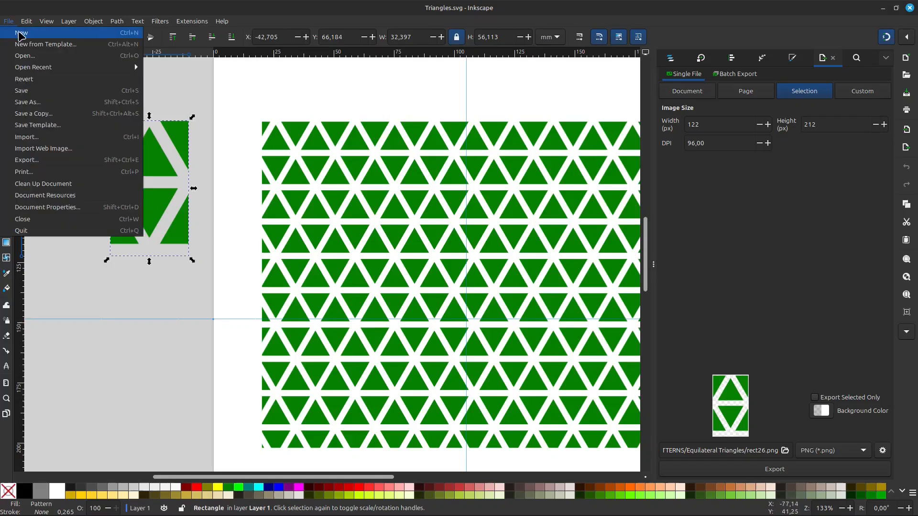
key("Escape")
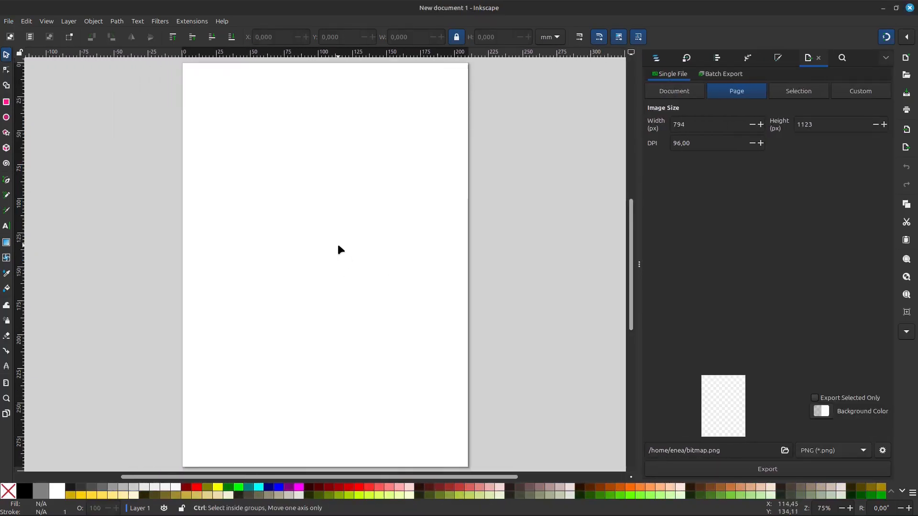
scroll(338, 250, "down", 1)
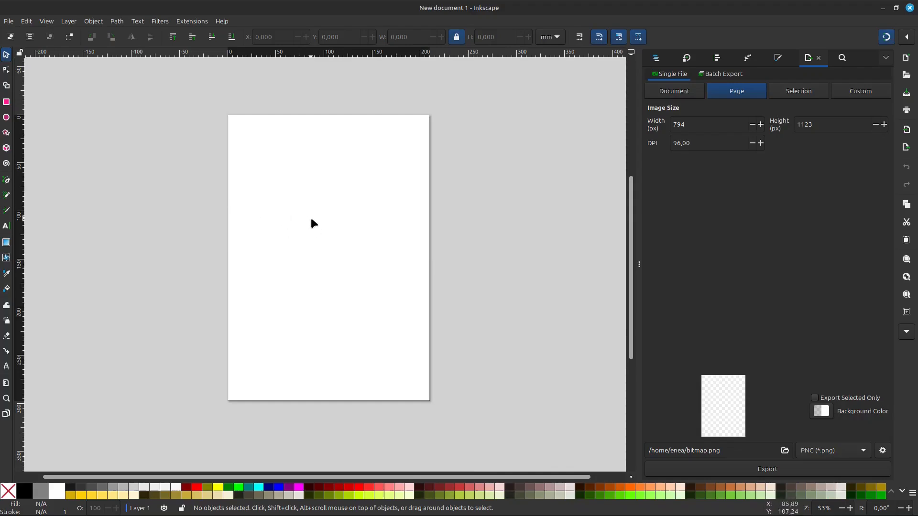
left_click(9, 22)
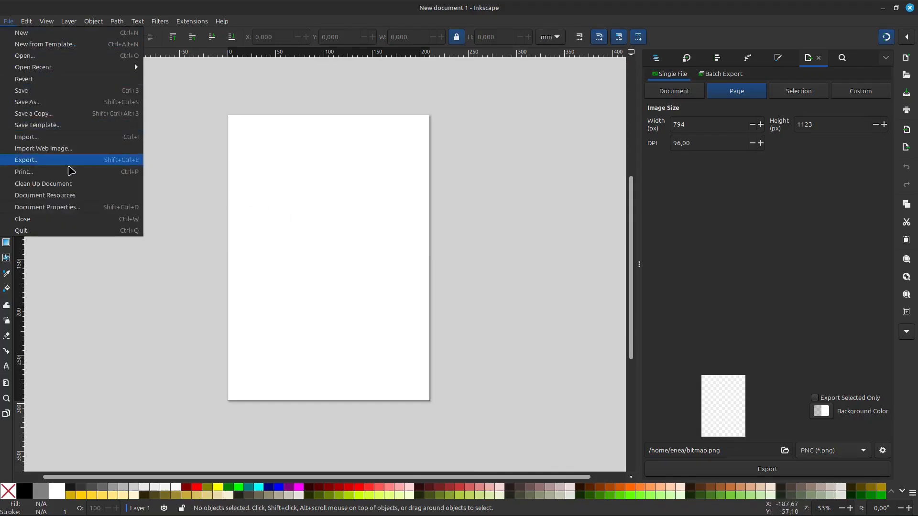
left_click(71, 208)
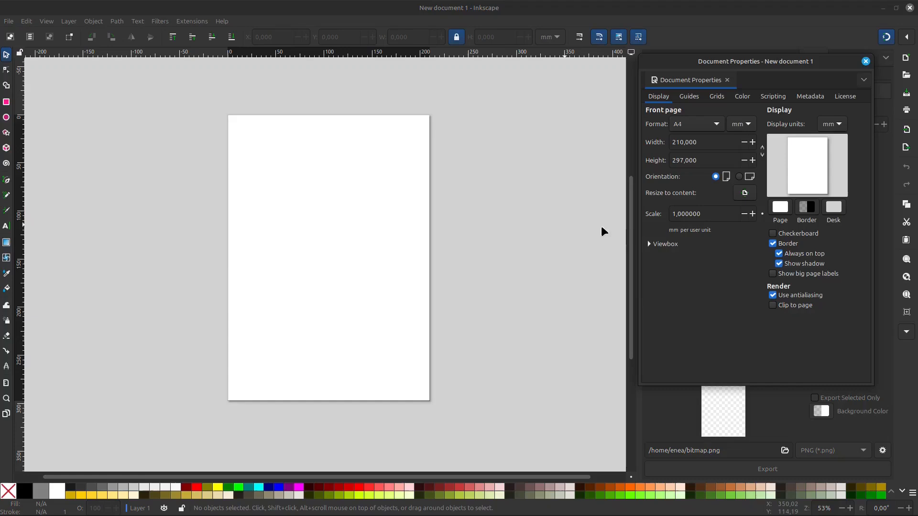
left_click(739, 177)
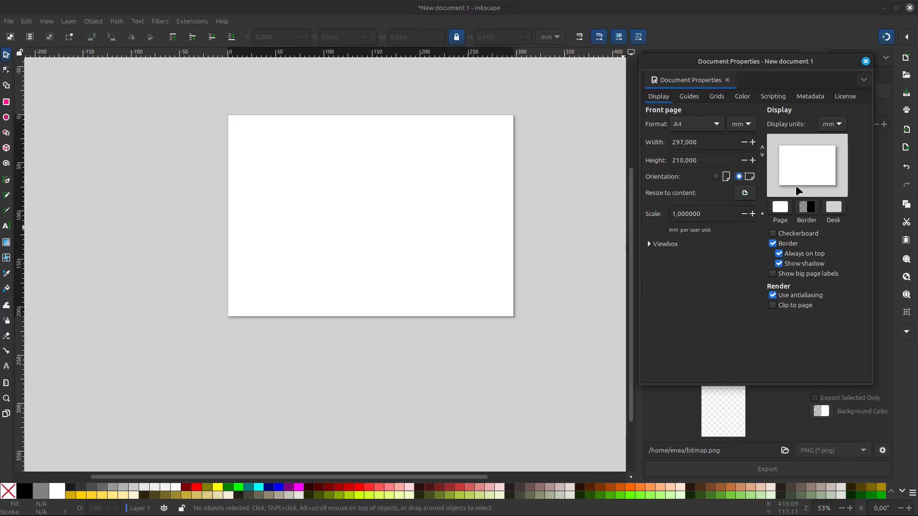
left_click(866, 61)
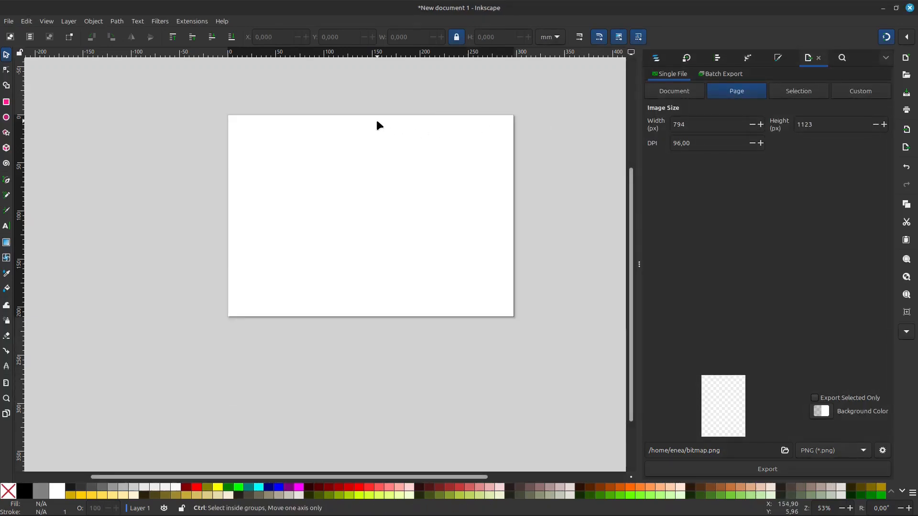
Step: Generate regular page guides for 2 columns and 2 rows with the Guides Creator extension
scroll(377, 122, "up", 1)
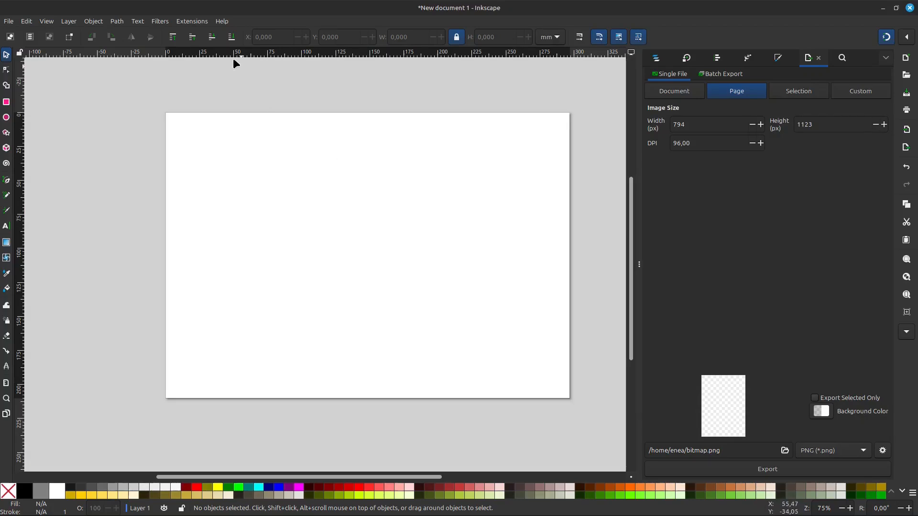
left_click(192, 21)
mouse_move(215, 90)
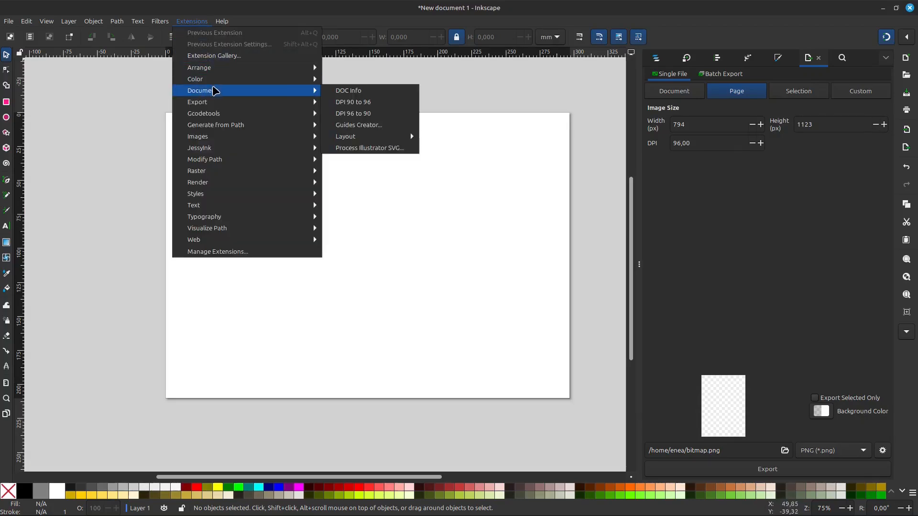
left_click(366, 126)
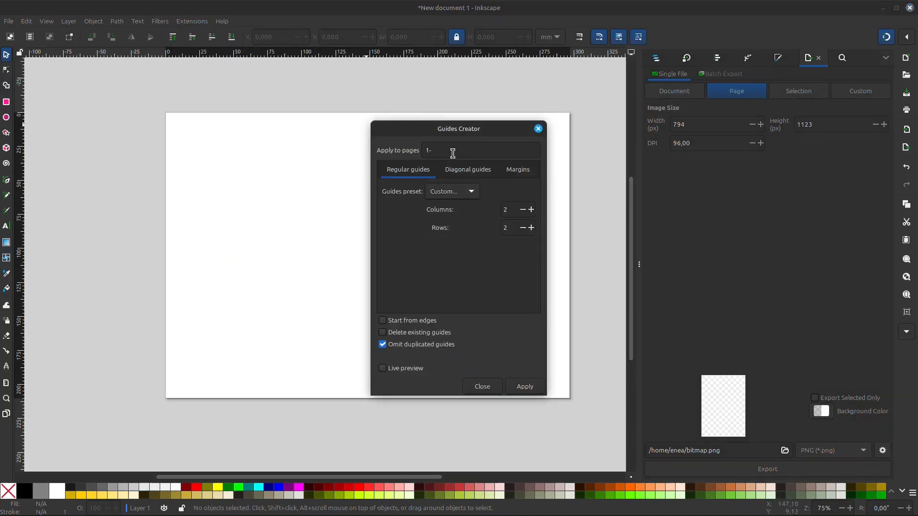
left_click_drag(458, 128, 570, 90)
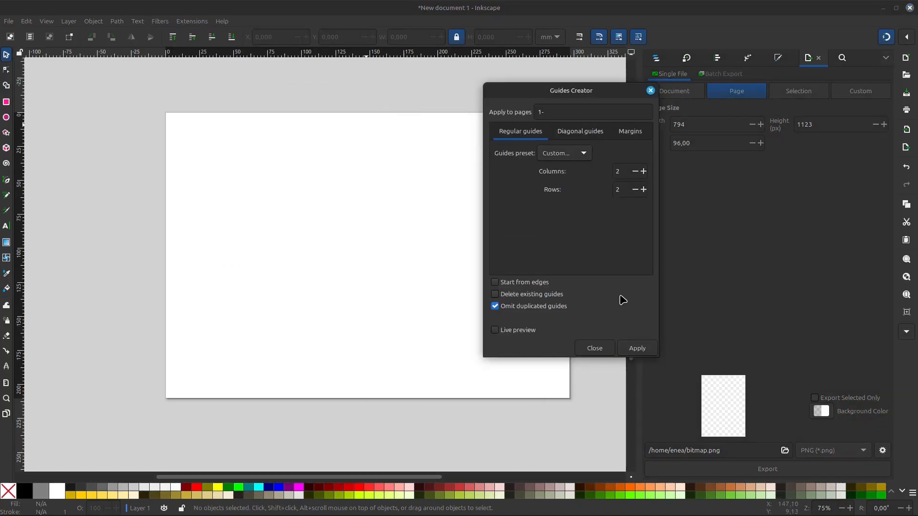
left_click(637, 348)
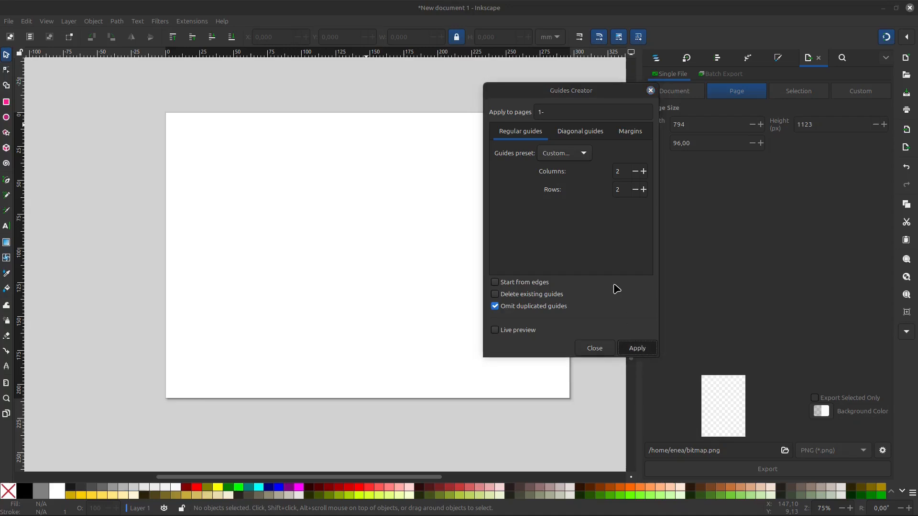
left_click(651, 91)
Step: Draw an upright 3-cornered polygon about 24.5 mm wide and 21.2 mm high in the page's upper-left area
scroll(365, 220, "up", 1)
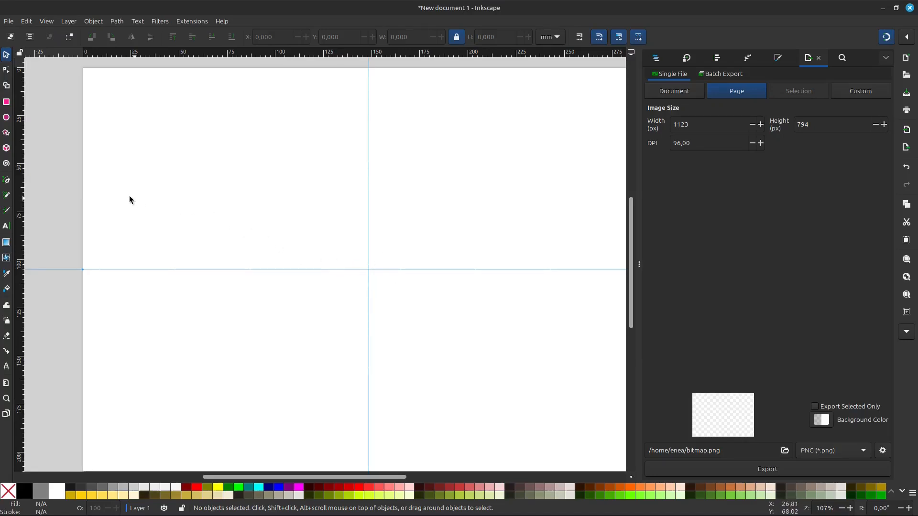
left_click(6, 133)
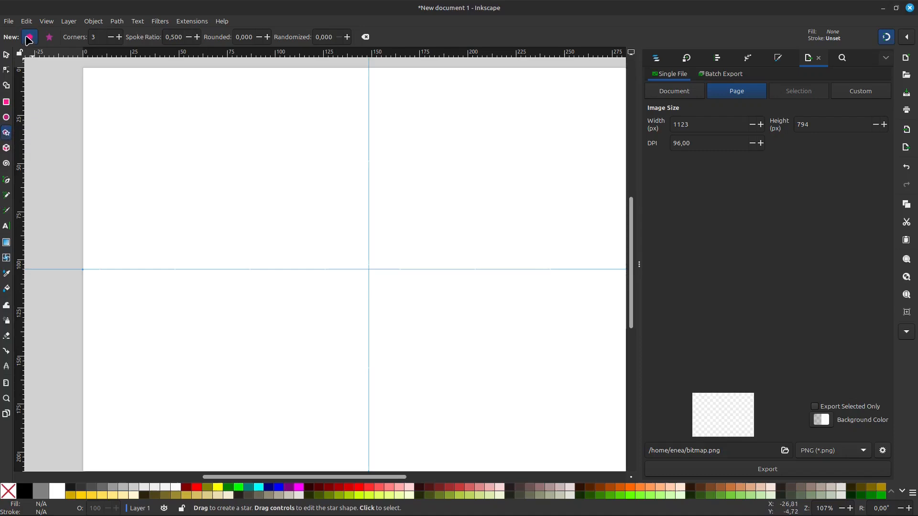
left_click(99, 38)
left_click_drag(232, 166, 256, 179)
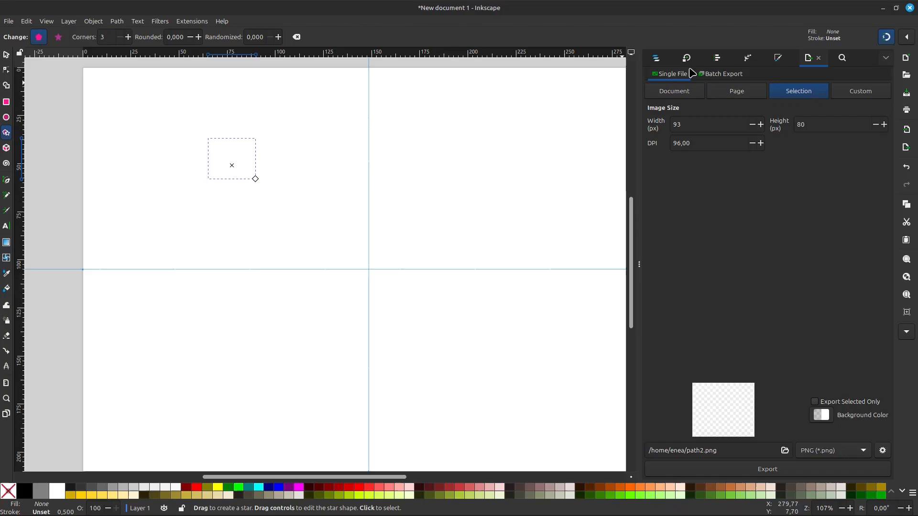
Step: Give the triangle a flat dark green fill with about hue 118, saturation 100 and lightness 27
left_click(782, 58)
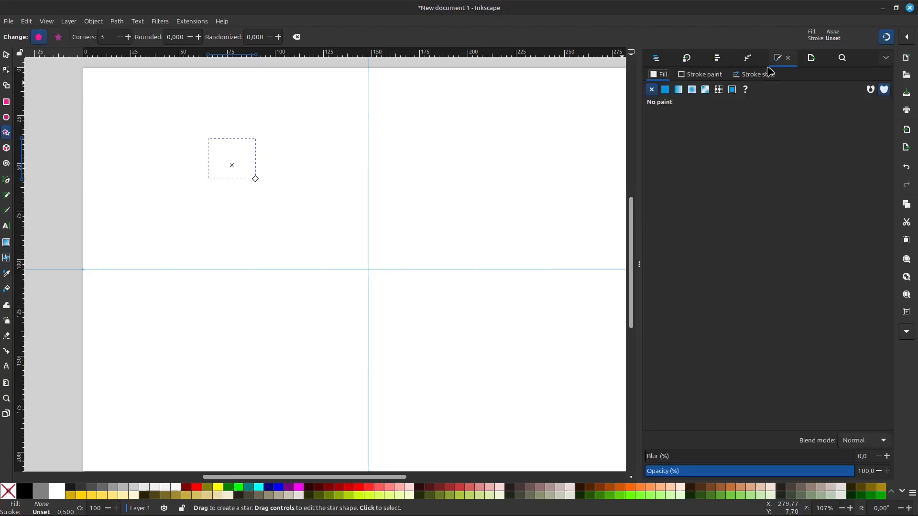
left_click(701, 74)
left_click(664, 76)
left_click(665, 90)
left_click(723, 151)
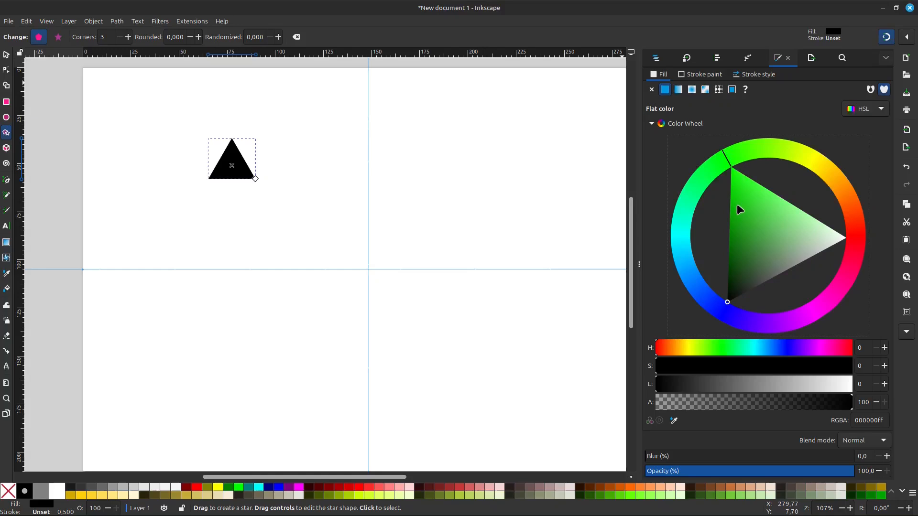
mouse_move(740, 210)
left_mouse_down()
mouse_move(727, 245)
mouse_move(728, 230)
left_mouse_up()
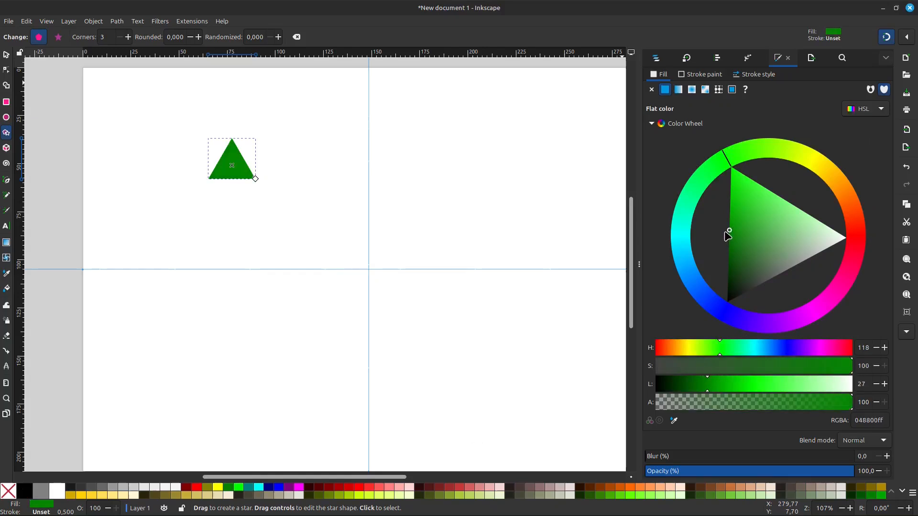
Step: Centre the triangle on the vertical guide about 5 mm below the horizontal guide and move its rotation centre to the guides' intersection
left_click(6, 55)
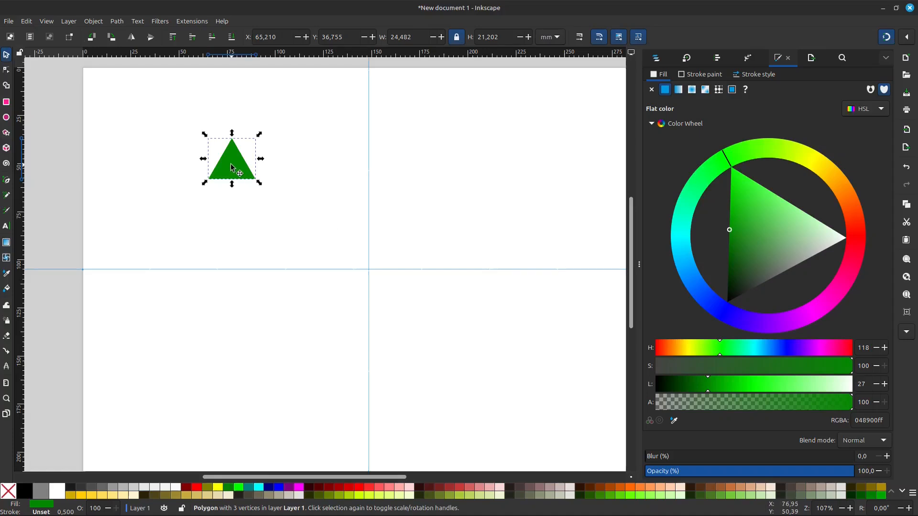
left_click_drag(231, 167, 376, 316)
scroll(374, 316, "up", 2)
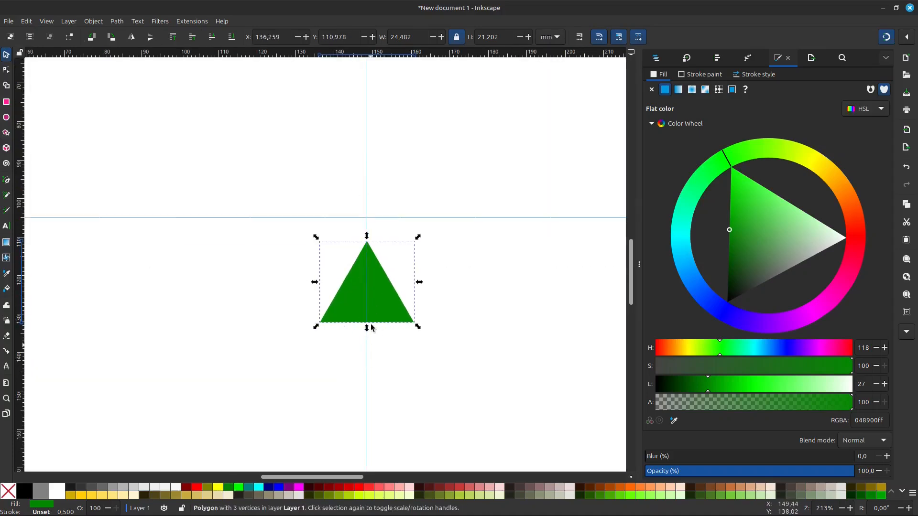
left_click_drag(373, 283, 376, 270)
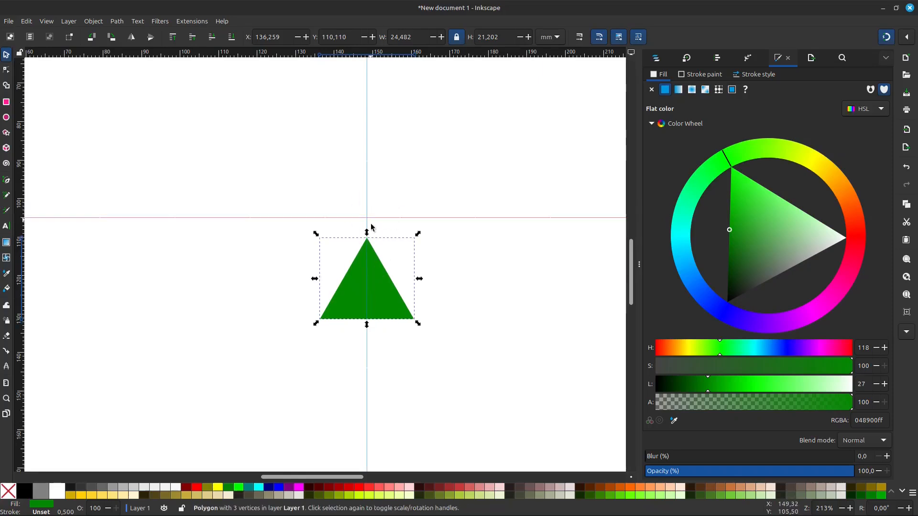
left_click(377, 286)
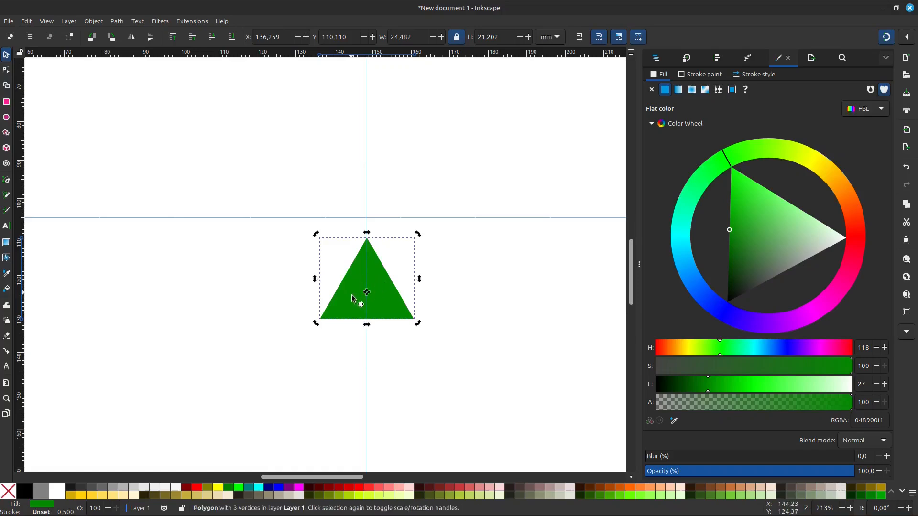
left_click_drag(367, 294, 366, 218)
Step: Make five copies of the triangle, each rotated a further 60° about the guides' intersection, to form a hexagonal ring
left_click(687, 60)
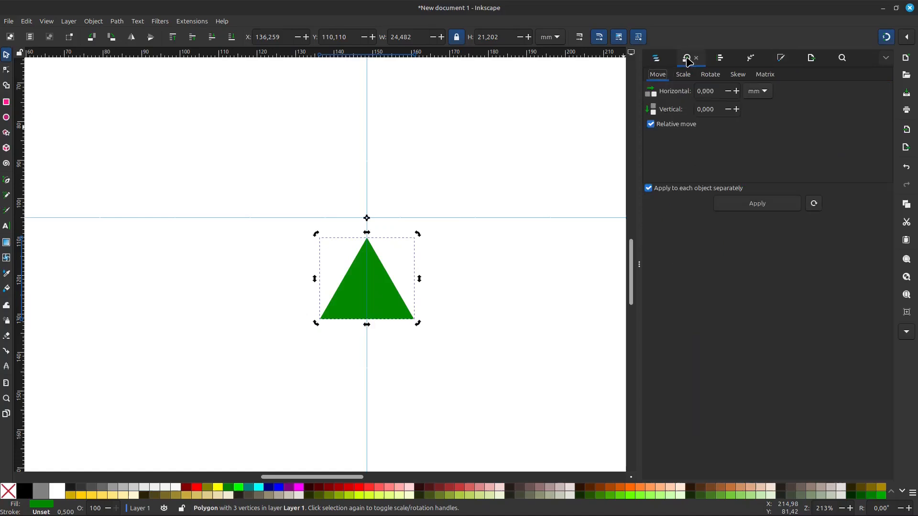
left_click(708, 76)
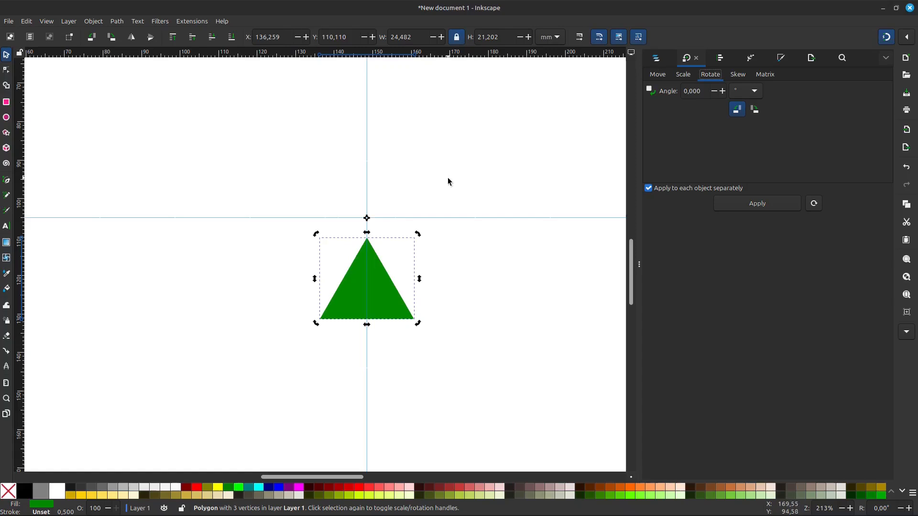
left_click_drag(704, 93, 683, 92)
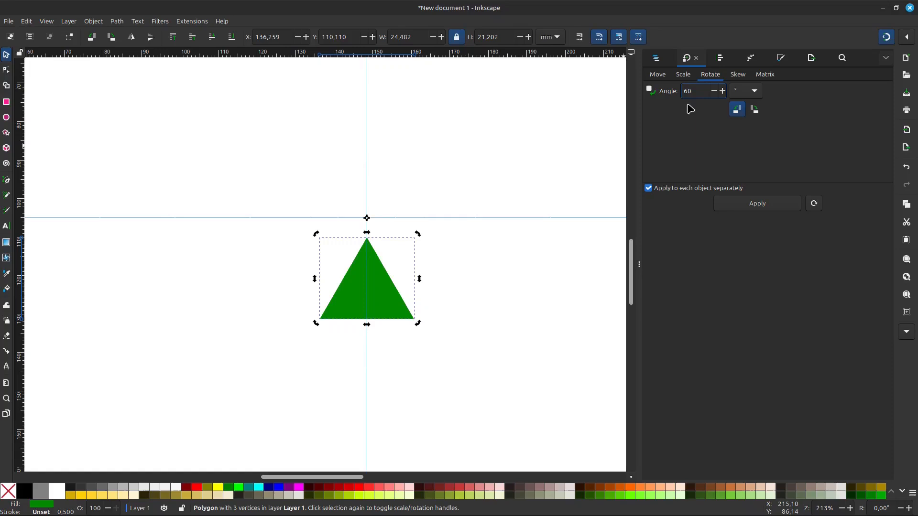
left_click(749, 206)
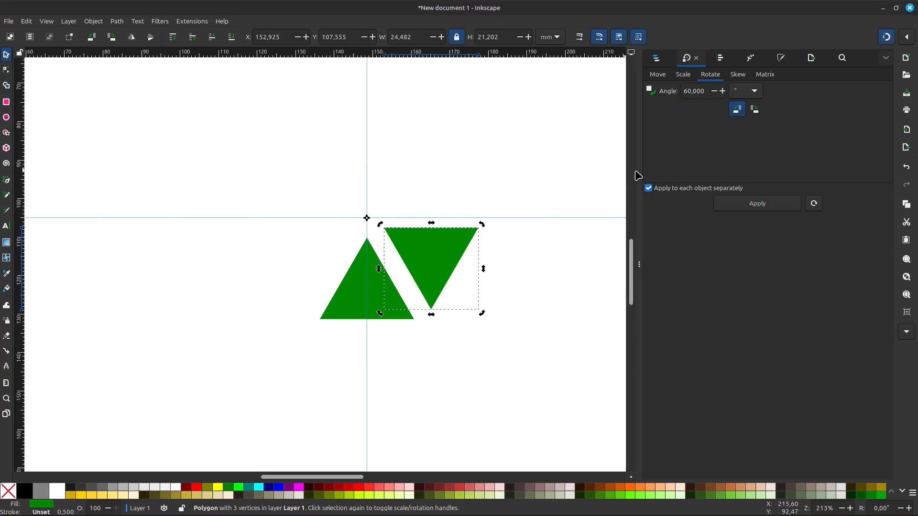
left_click(757, 205)
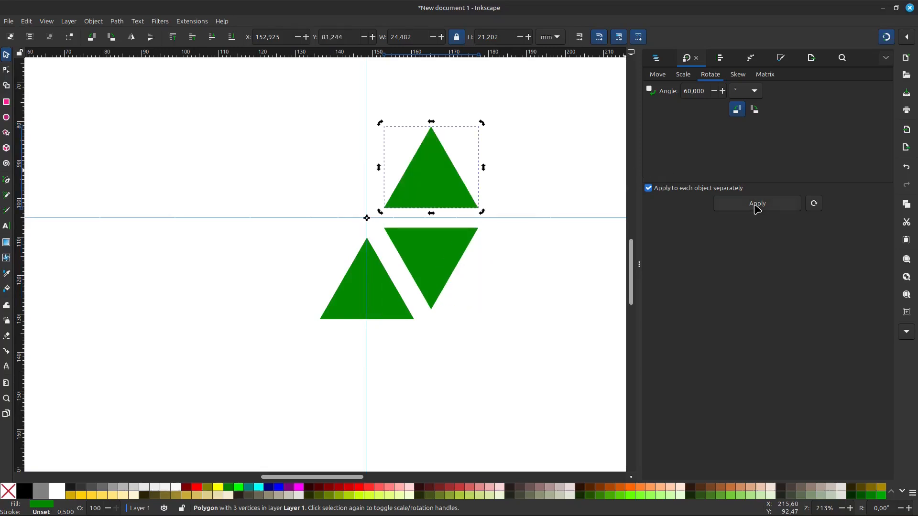
left_click(756, 206)
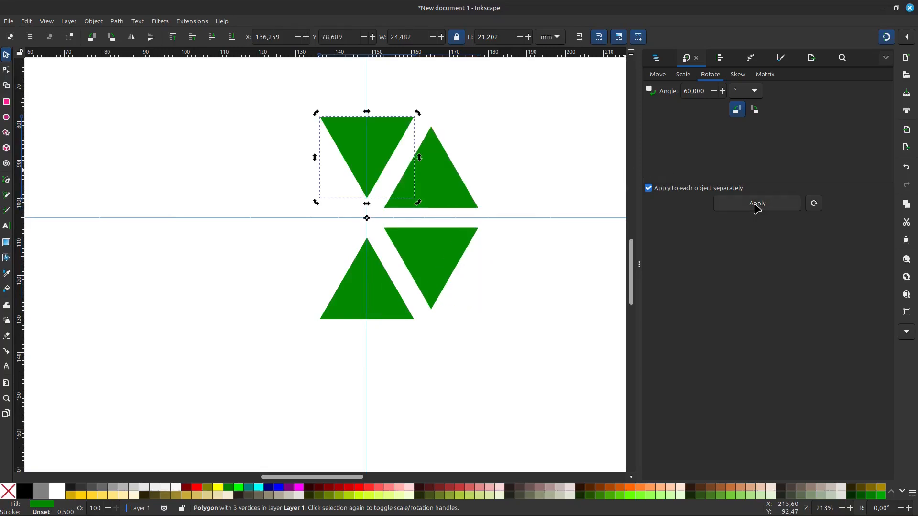
left_click(757, 206)
left_click(757, 206)
scroll(547, 208, "down", 2)
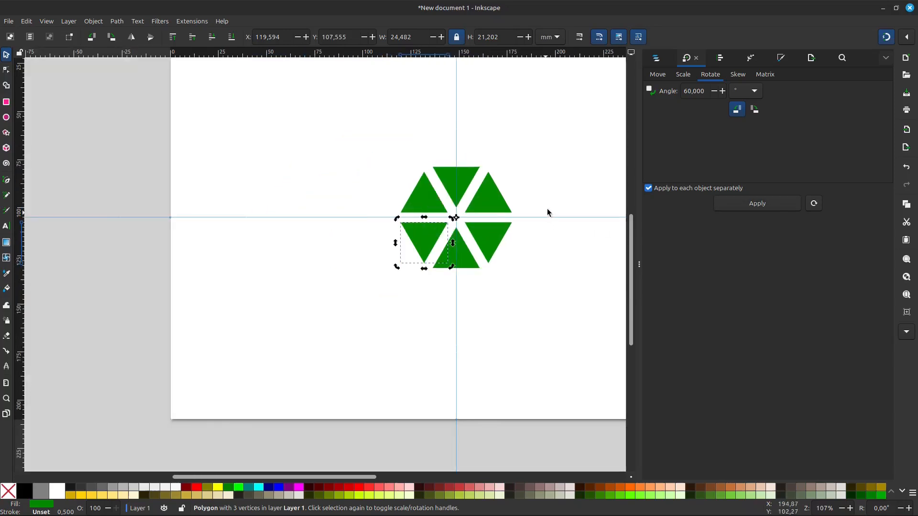
left_click(509, 156)
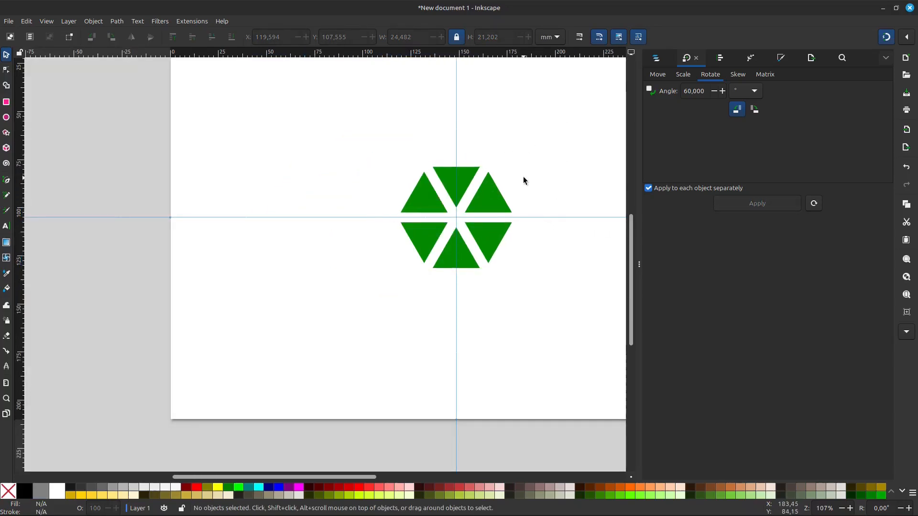
Step: Group the six triangles of the hexagonal ring into one object
scroll(518, 171, "up", 1)
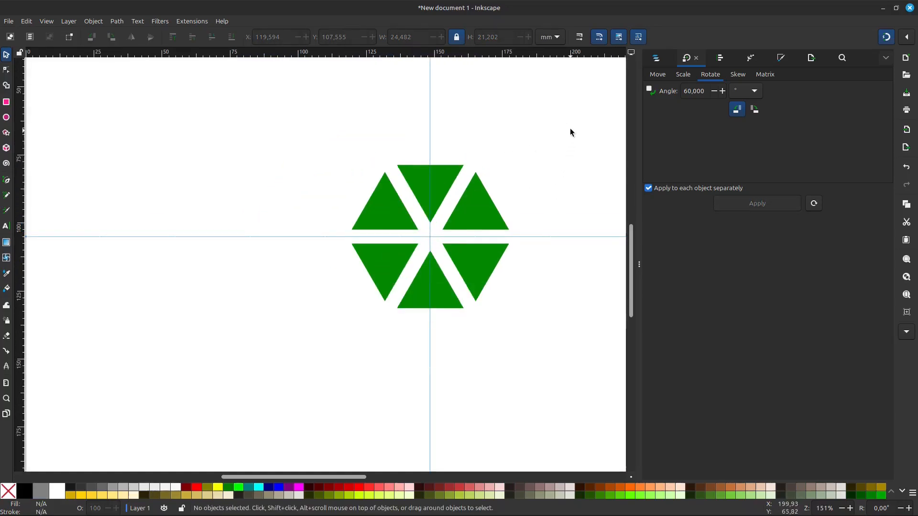
left_click_drag(589, 96, 265, 378)
key("ctrl")
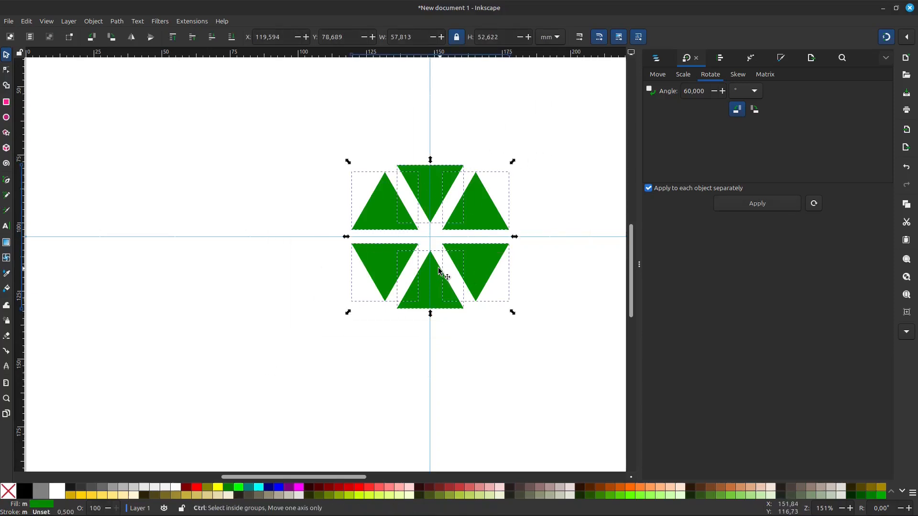
key("ctrl+g")
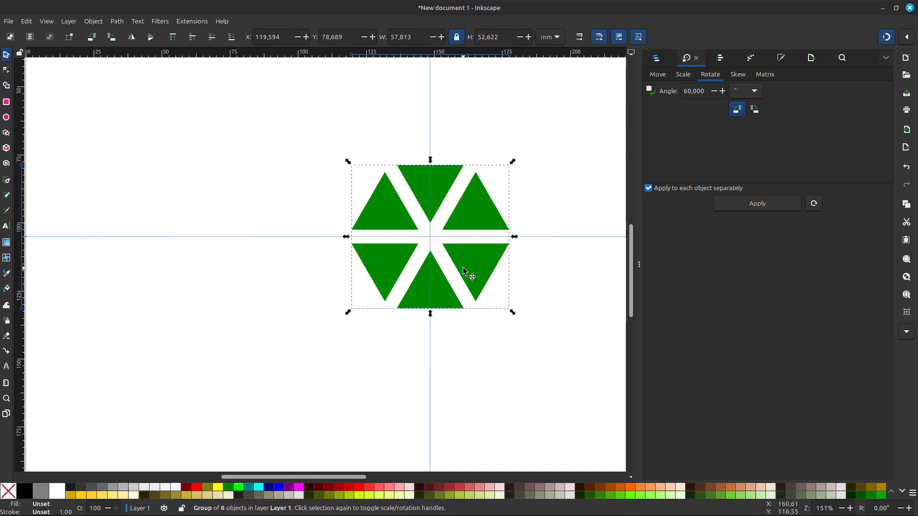
Step: Place two overlapping copies of the ring above the original, one at X 136.259, Y 49.823 mm and one at X 102.928, Y 49.823 mm
left_click_drag(463, 268, 515, 185)
scroll(493, 210, "up", 1)
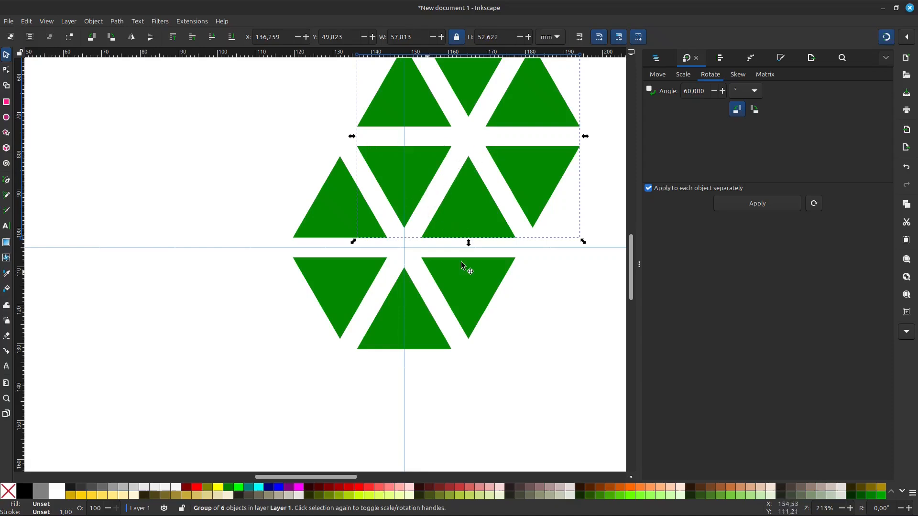
scroll(470, 215, "down", 2)
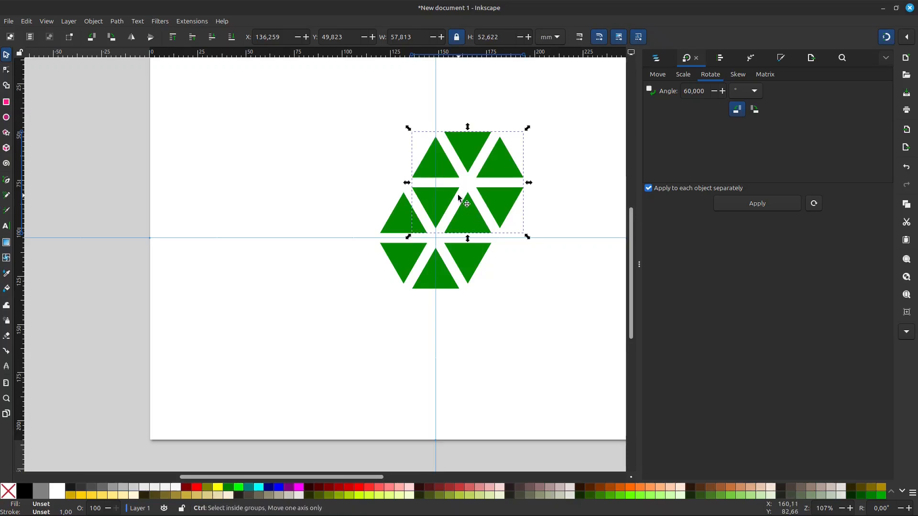
scroll(455, 193, "up", 1)
left_click_drag(453, 164, 373, 165)
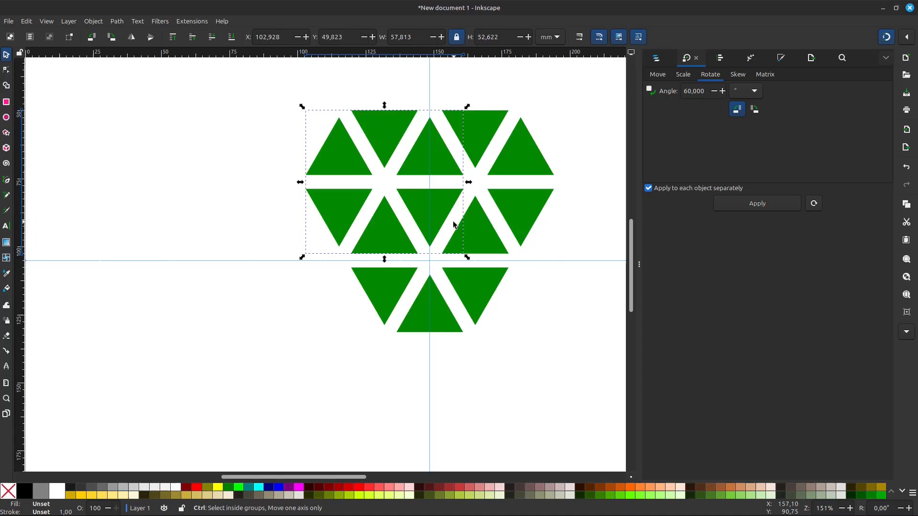
scroll(456, 224, "up", 1)
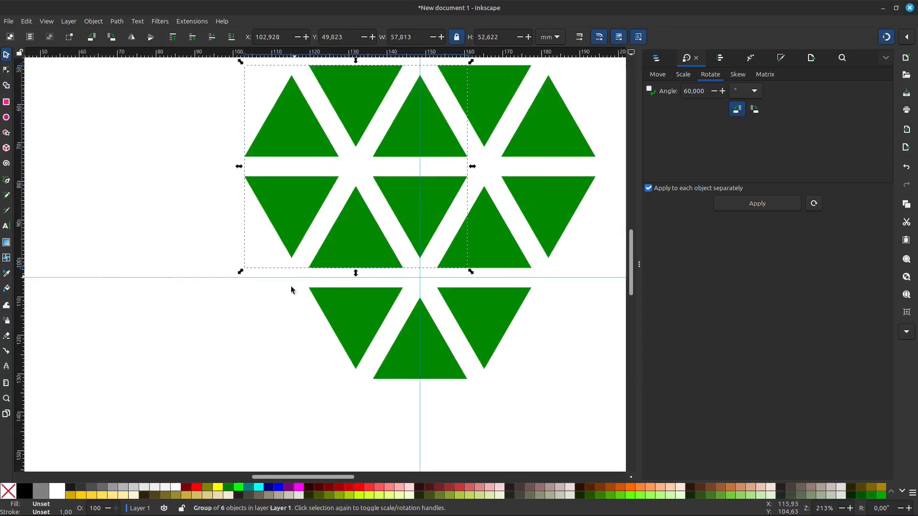
left_click(233, 330)
Step: Draw a rectangle about 19.5 mm wide and 28.6 mm high beside the triangles and set its fill's alpha to 26
scroll(233, 330, "down", 1)
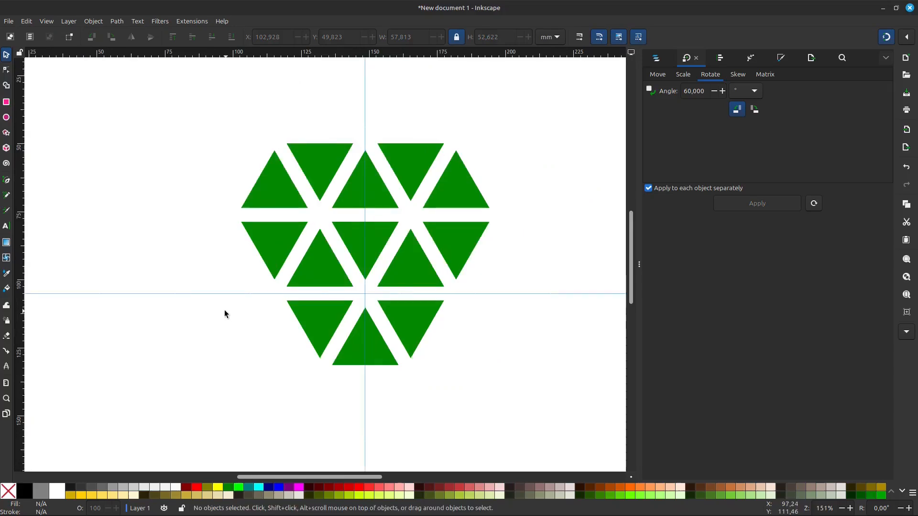
scroll(199, 268, "up", 1)
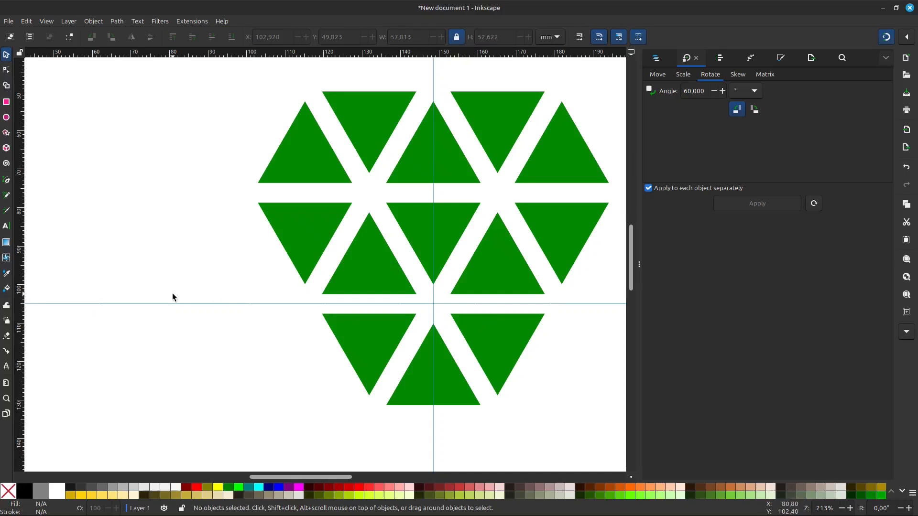
scroll(162, 285, "down", 1)
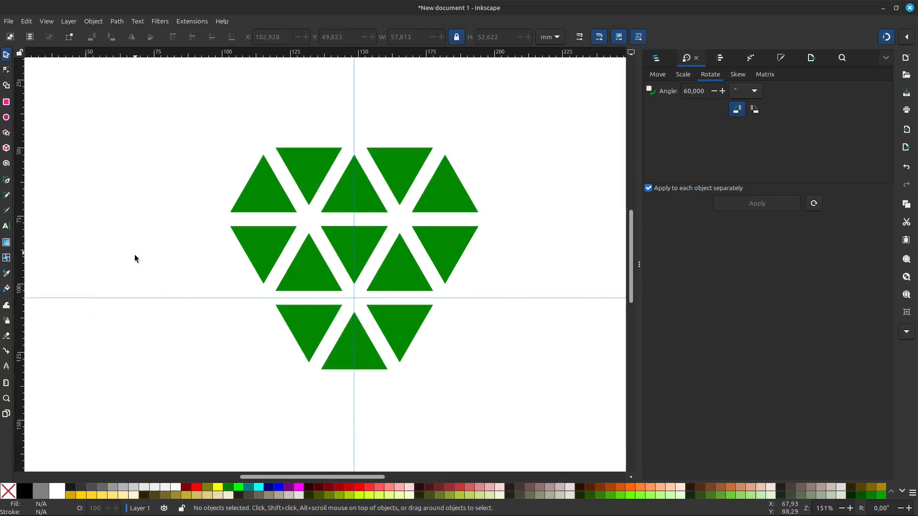
left_click(6, 102)
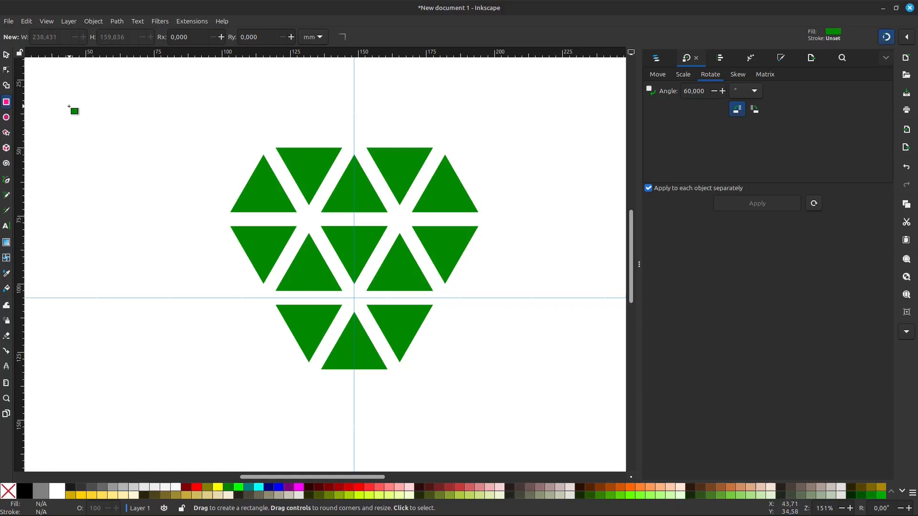
left_click_drag(69, 106, 120, 183)
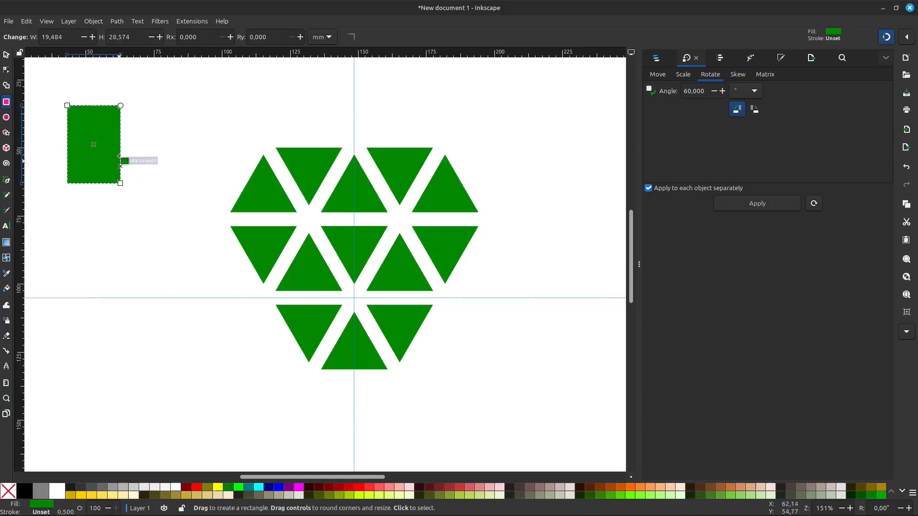
left_click(6, 55)
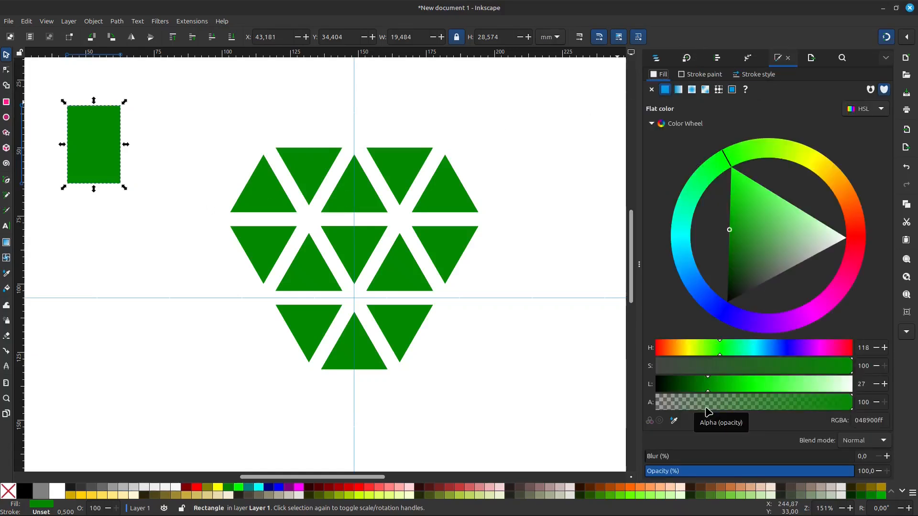
left_click(706, 407)
Step: Move the rectangle so its upper-left corner snaps to the top-edge midpoint of the upper-left inverted triangle, at X 131.834, Y 49.823 mm
left_click_drag(90, 157, 336, 202)
scroll(328, 178, "up", 2)
left_click_drag(316, 165, 311, 172)
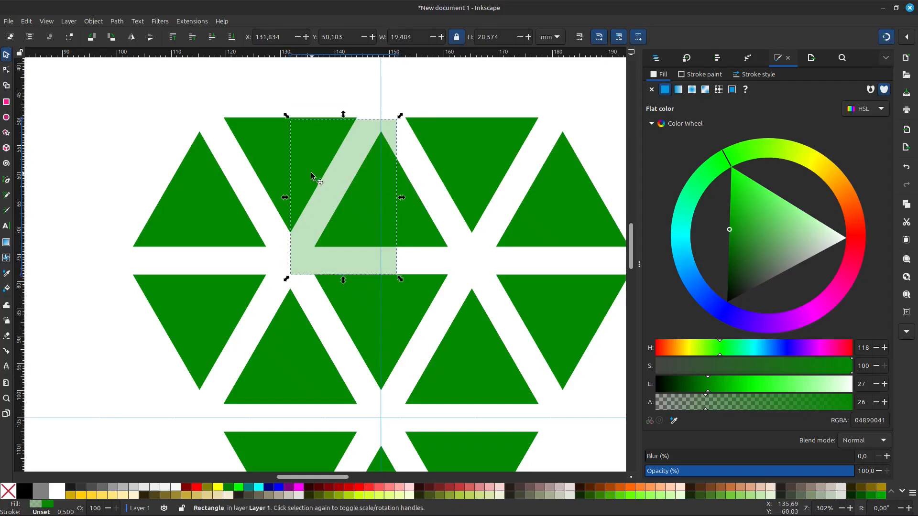
scroll(292, 146, "up", 2)
scroll(292, 148, "up", 1)
left_click(301, 131)
scroll(302, 134, "up", 6)
left_click_drag(306, 230, 302, 223)
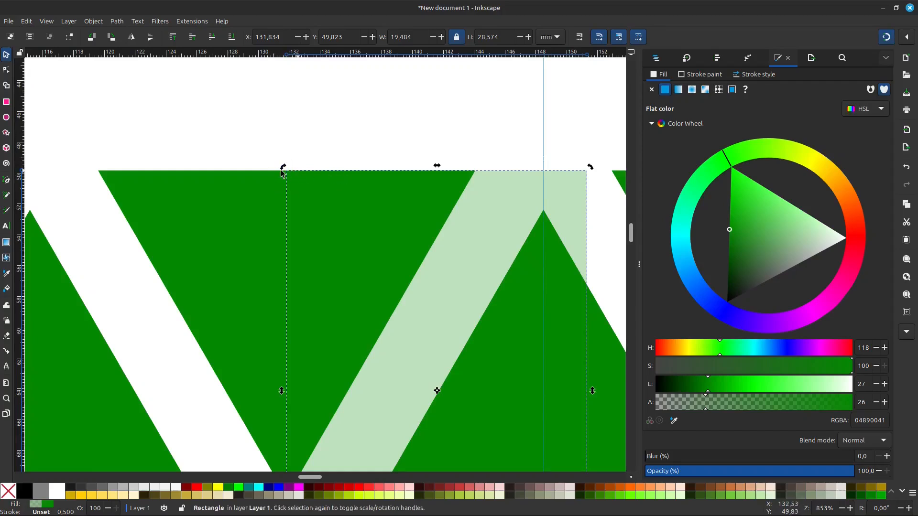
Step: Scale the rectangle proportionally from its upper-left corner to 33.331 mm wide, ending at the centre line of the upper-right inverted triangle
scroll(369, 264, "down", 3)
scroll(483, 372, "down", 3)
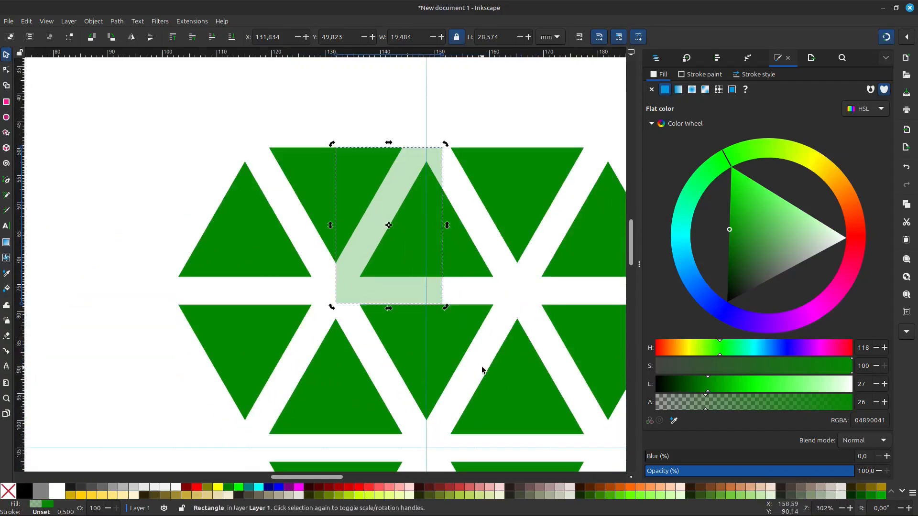
left_click(420, 300)
scroll(512, 344, "down", 1)
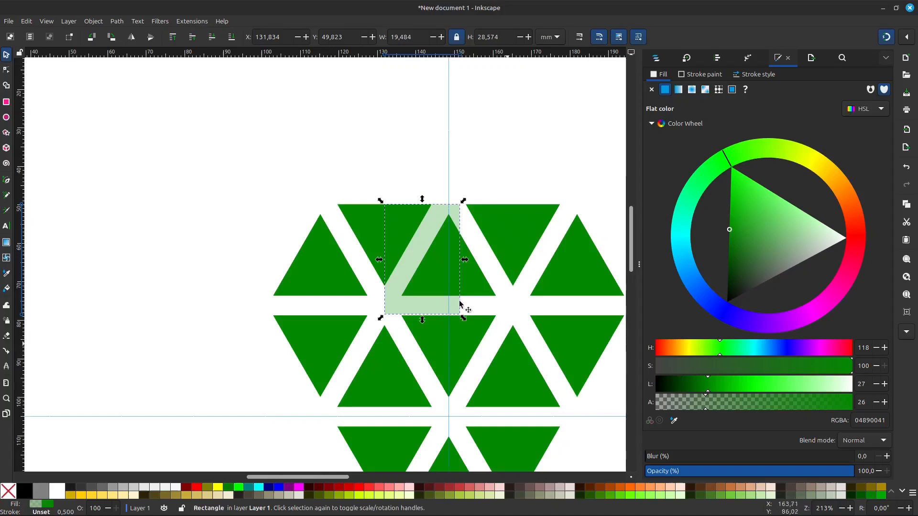
left_click_drag(465, 320, 514, 394)
scroll(526, 347, "up", 1)
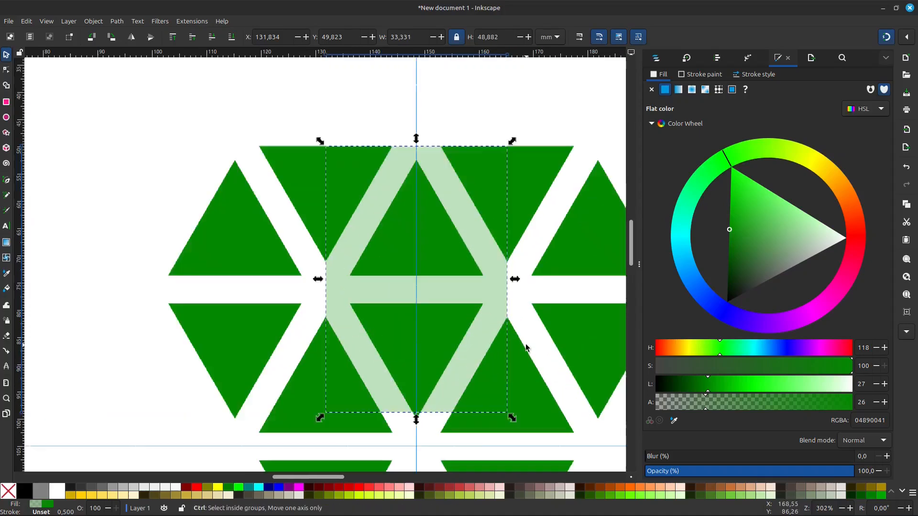
scroll(526, 348, "up", 1)
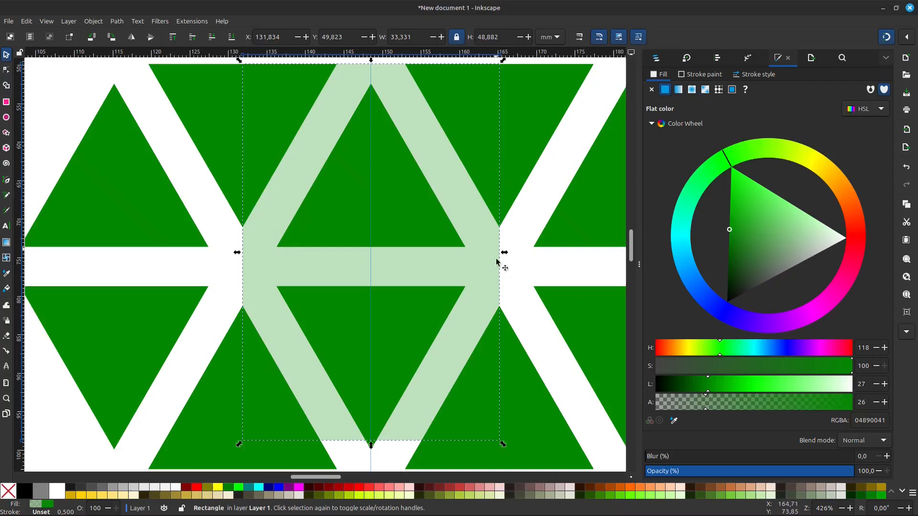
Step: Stretch the rectangle downward to 57.732 mm high, ending at the lowest row's upper triangle edges, and remove its fill
scroll(497, 304, "down", 1)
left_click_drag(408, 408, 406, 449)
scroll(401, 432, "down", 5)
scroll(395, 328, "up", 2)
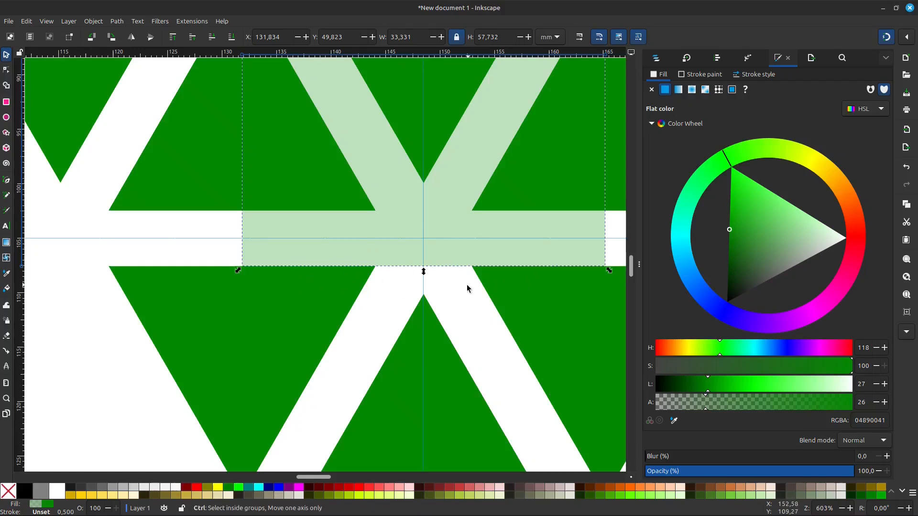
scroll(486, 288, "down", 5)
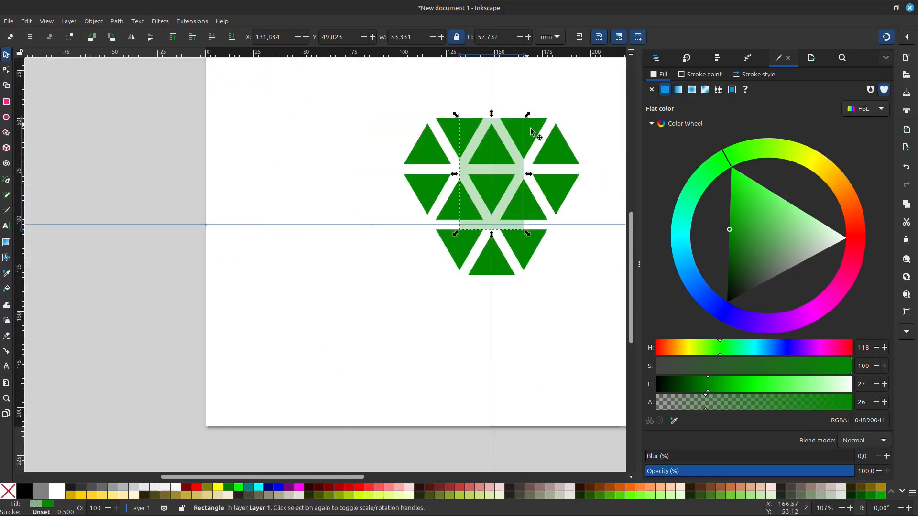
scroll(564, 127, "up", 1)
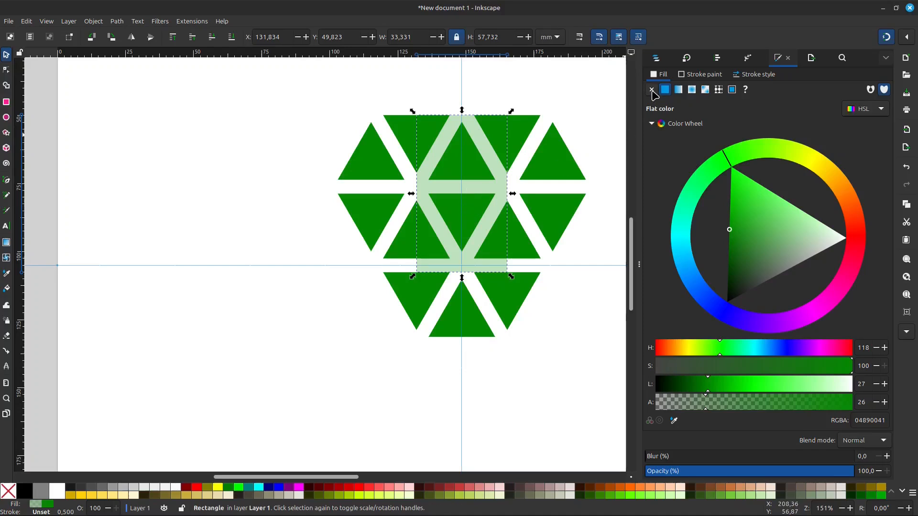
left_click(652, 90)
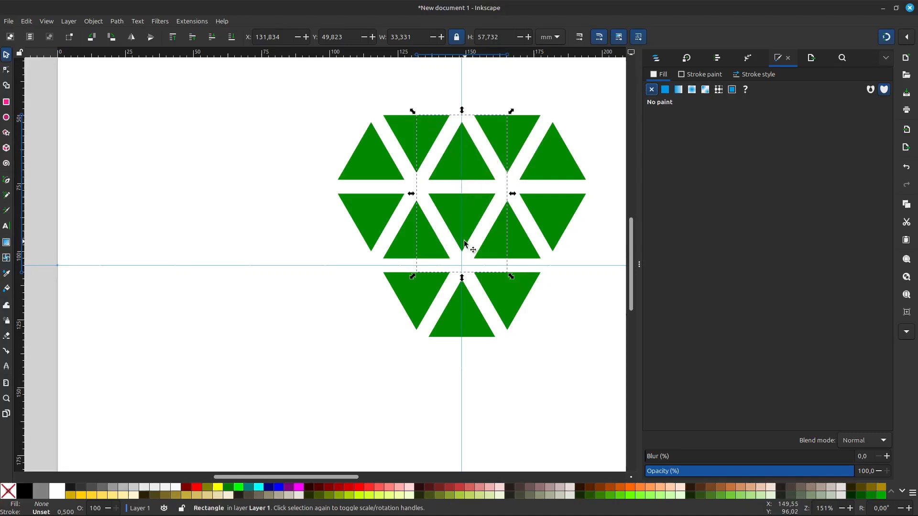
Step: Clip the three triangle rings to the unfilled rectangle
left_click(608, 77)
left_click_drag(609, 79, 323, 398)
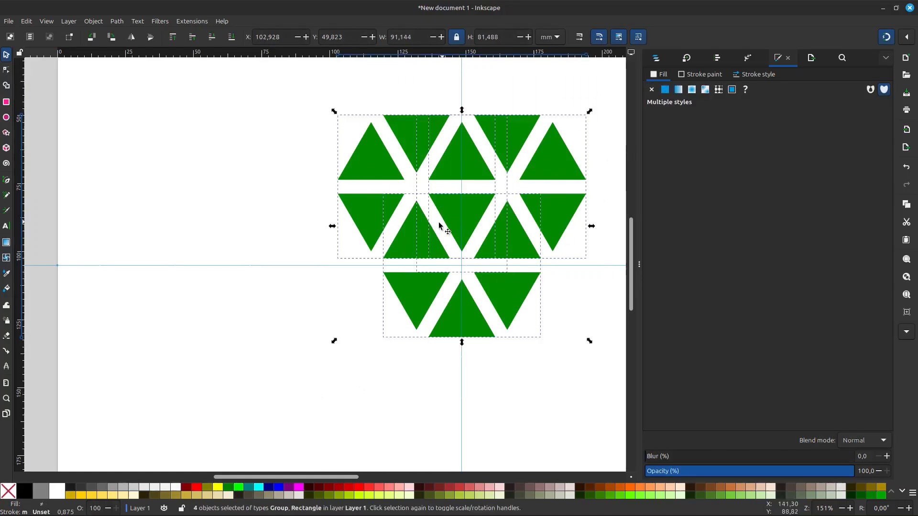
left_click(94, 22)
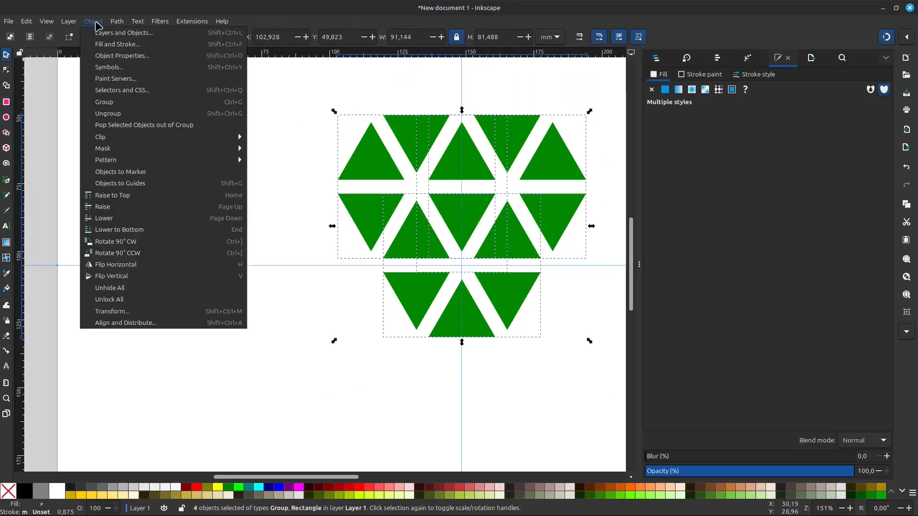
mouse_move(125, 139)
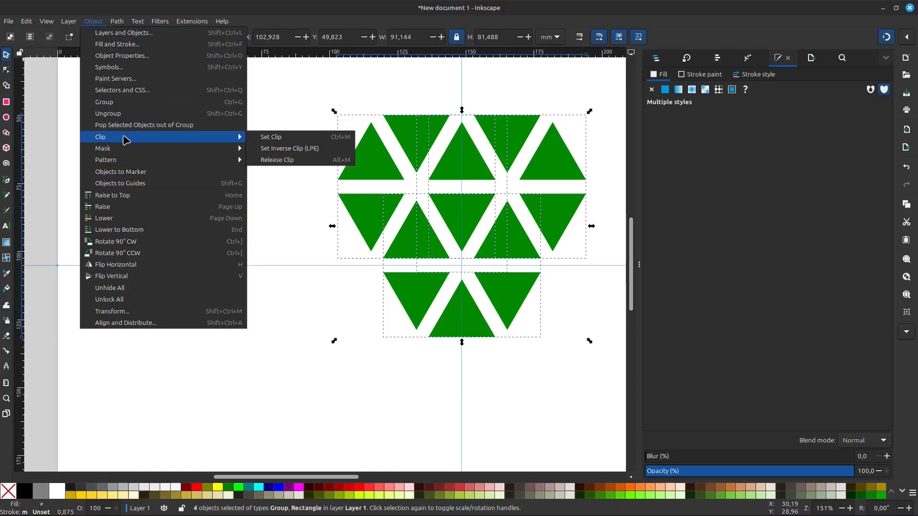
left_click(267, 139)
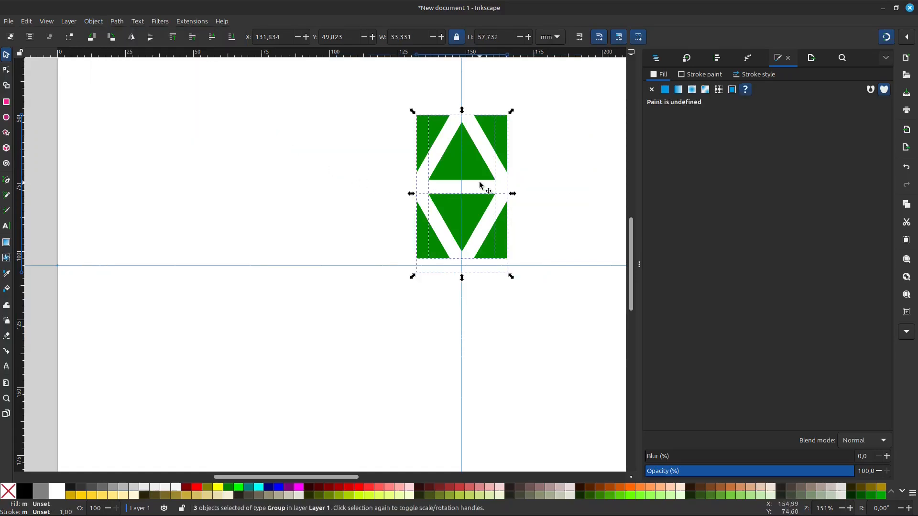
Step: Convert the clipped triangle tile into a pattern fill
scroll(481, 179, "up", 1, "ctrl")
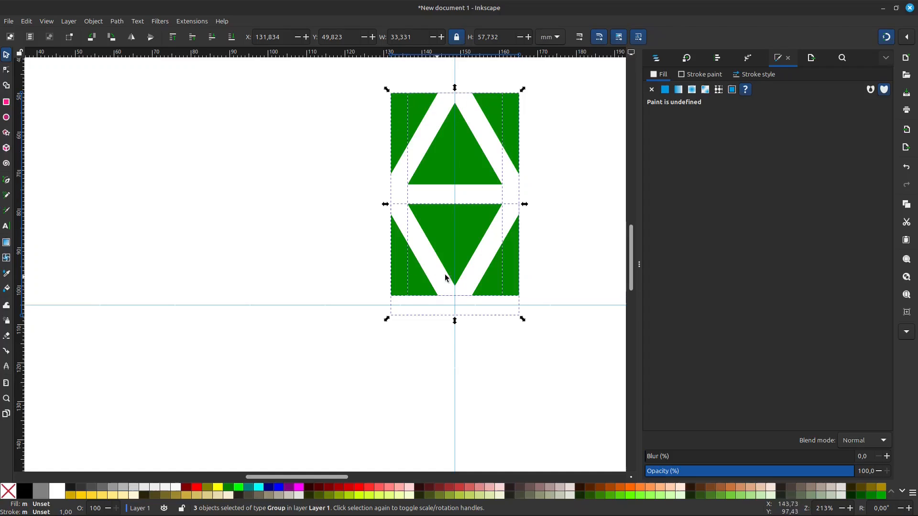
scroll(429, 159, "down", 3, "ctrl")
scroll(448, 168, "up", 1, "ctrl")
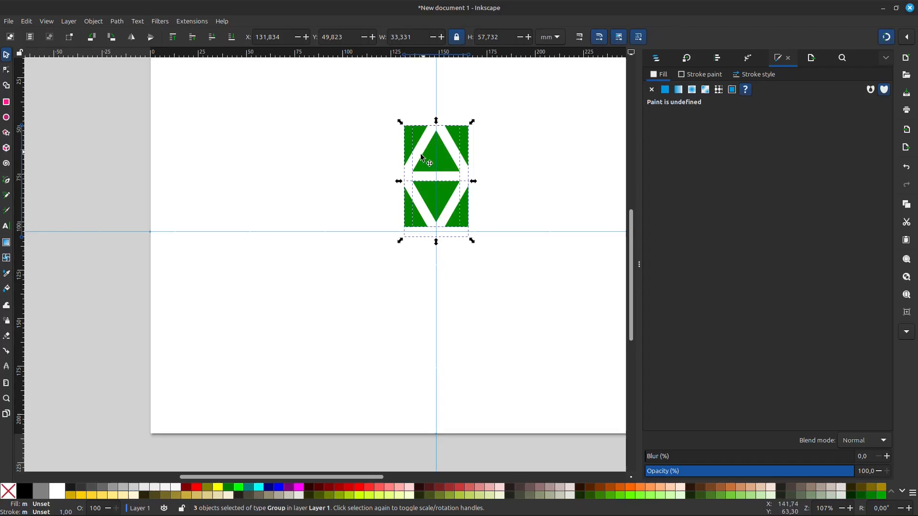
scroll(431, 173, "down", 1, "ctrl")
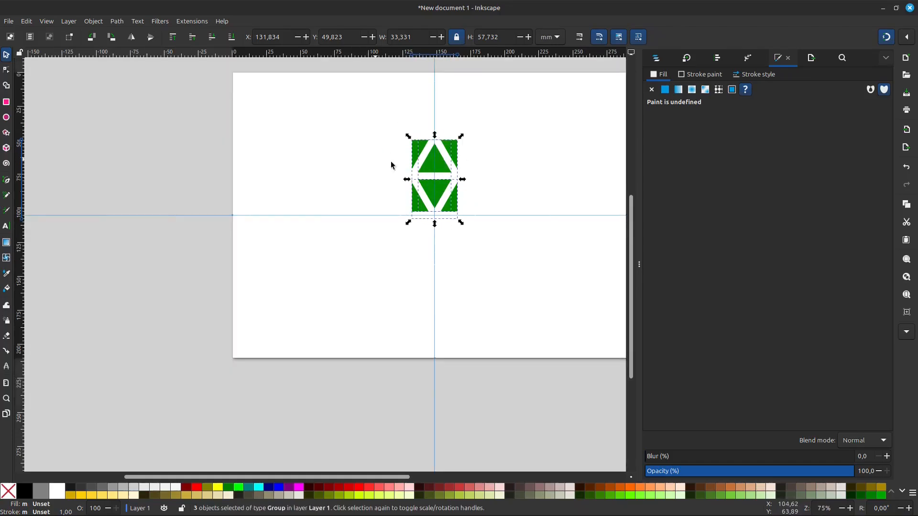
left_click(99, 23)
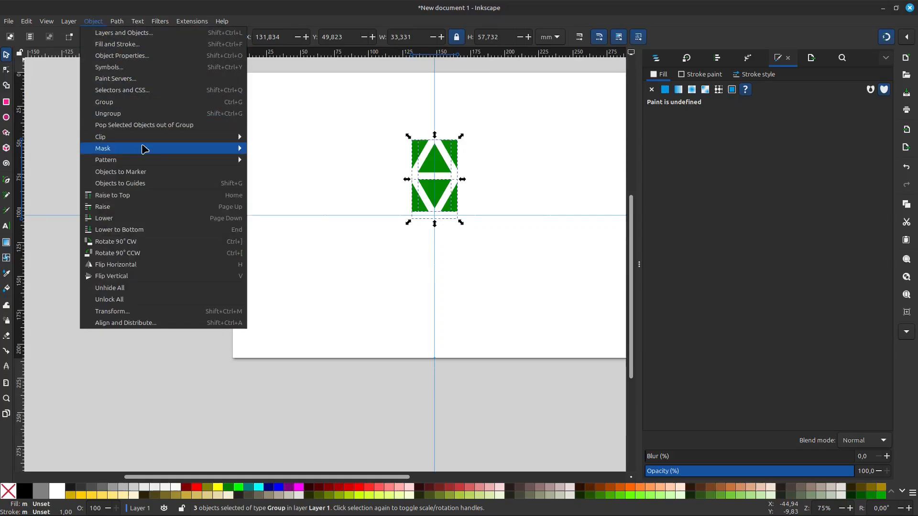
mouse_move(191, 166)
left_click(271, 164)
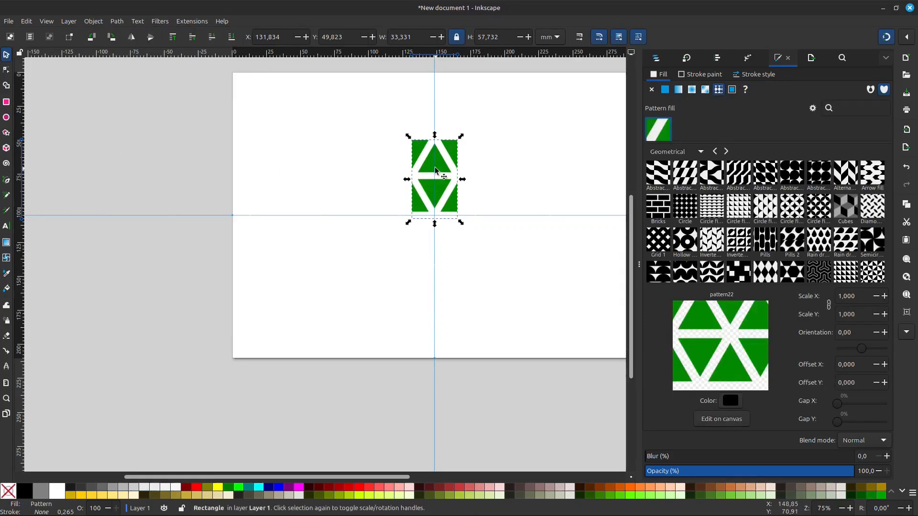
Step: Move the pattern-filled rectangle off the page beyond its left edge, to about X -40.9 mm, Y 17.9 mm
scroll(462, 176, "up", 1)
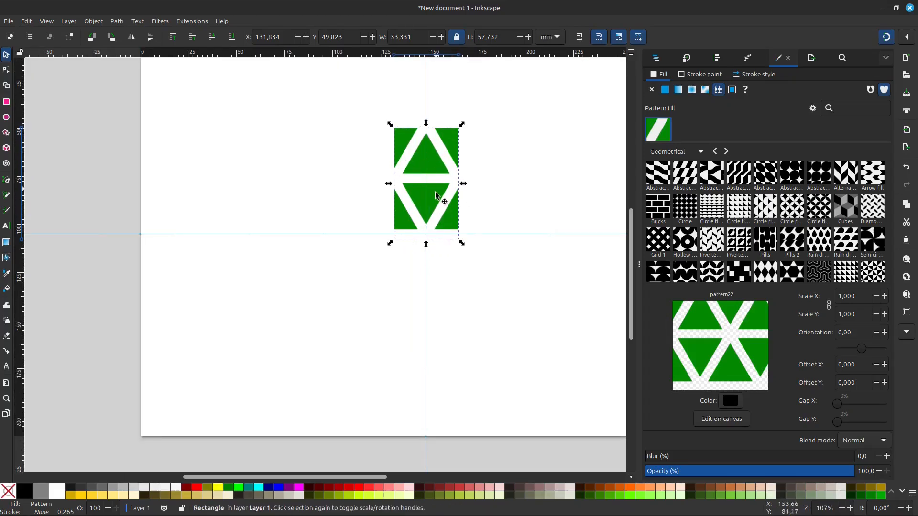
scroll(436, 195, "down", 1)
left_click_drag(439, 177, 191, 131)
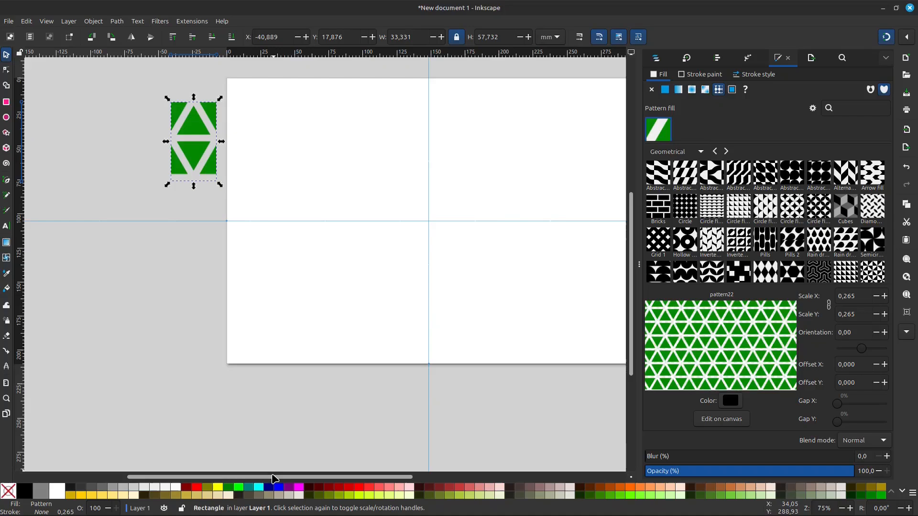
left_click_drag(272, 478, 300, 478)
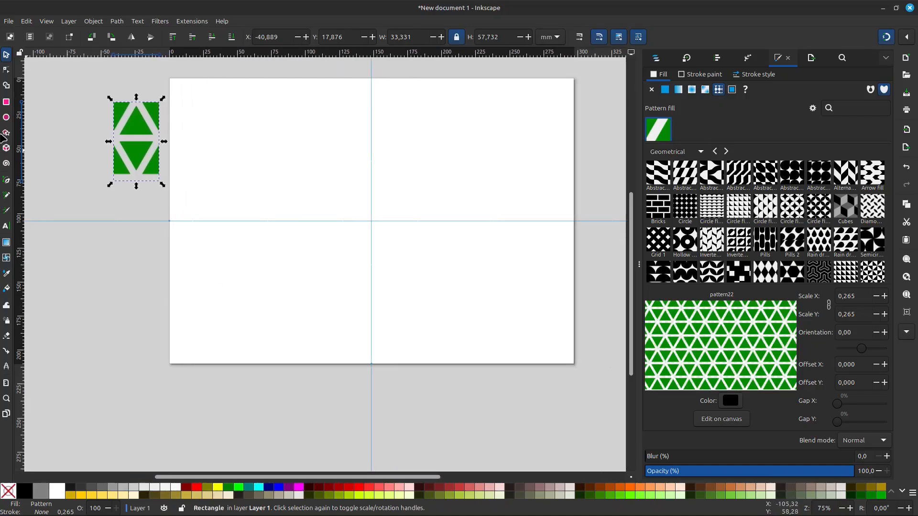
Step: Draw a rectangle about 231 mm wide and 166 mm high on the page and fill it with the green triangle pattern
left_click(6, 103)
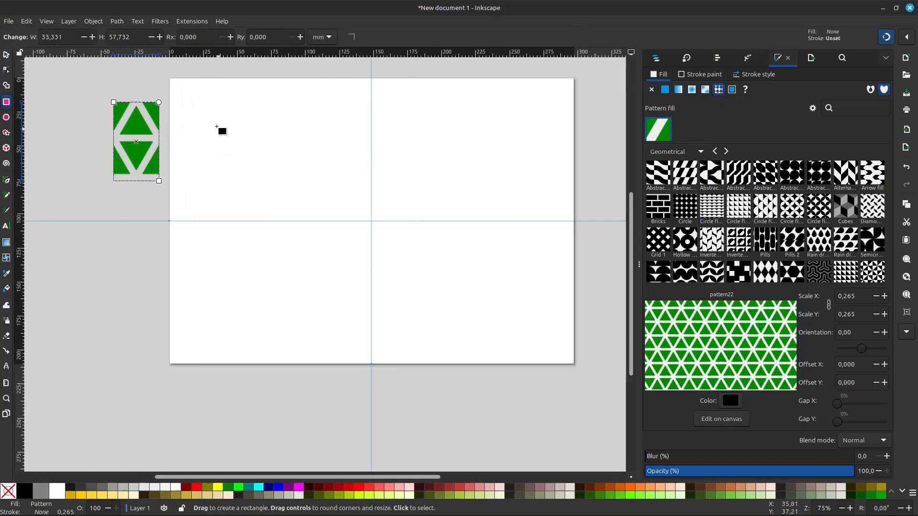
mouse_move(203, 108)
left_mouse_down()
mouse_move(453, 299)
mouse_move(518, 333)
left_mouse_up()
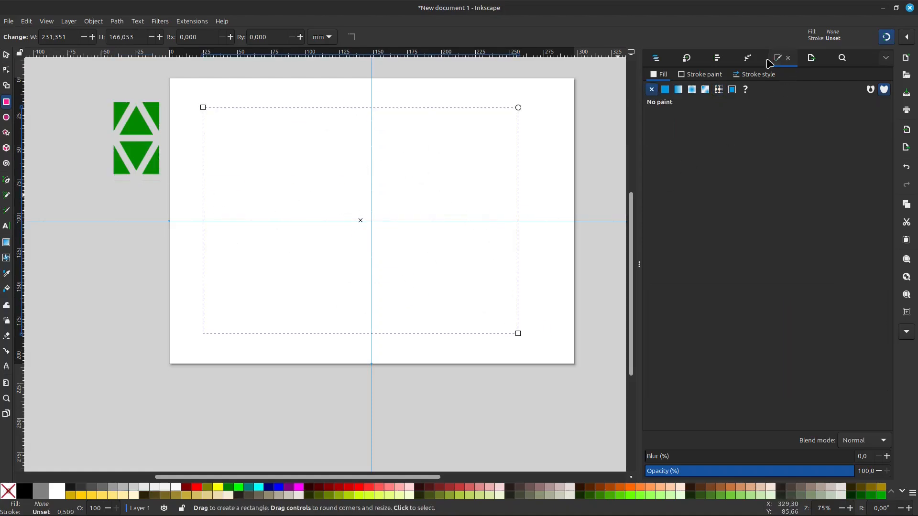
left_click(719, 90)
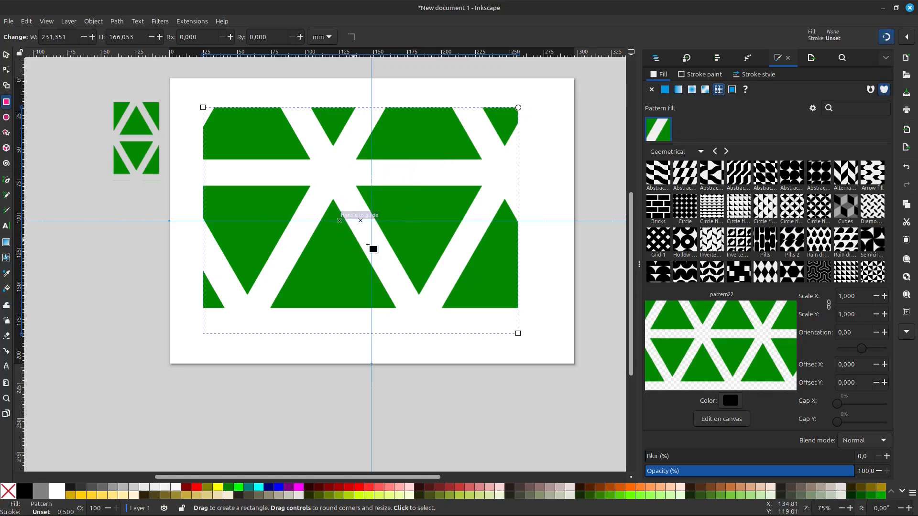
Step: Scale the triangle pattern inside the large rectangle down to about 0.263 in X and Y
left_click(6, 70)
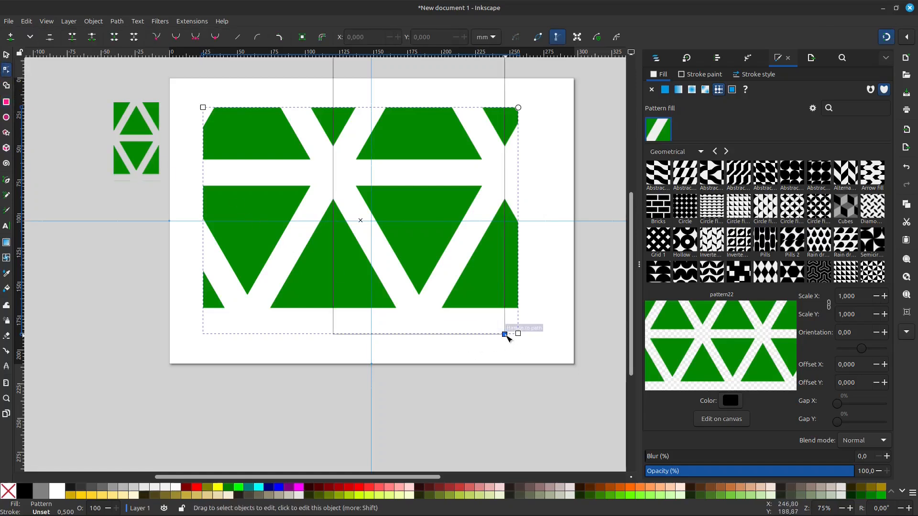
left_click_drag(503, 334, 371, 138)
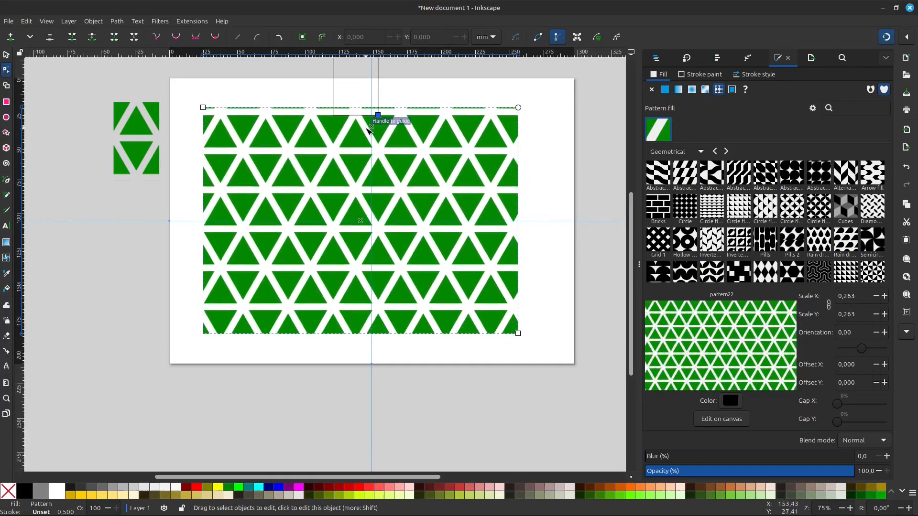
Step: Clear the selection and examine the pattern-filled rectangle up close for seams between the repeating tiles
scroll(371, 173, "down", 2)
left_click(237, 178)
scroll(237, 177, "up", 1)
left_click_drag(221, 95, 295, 204)
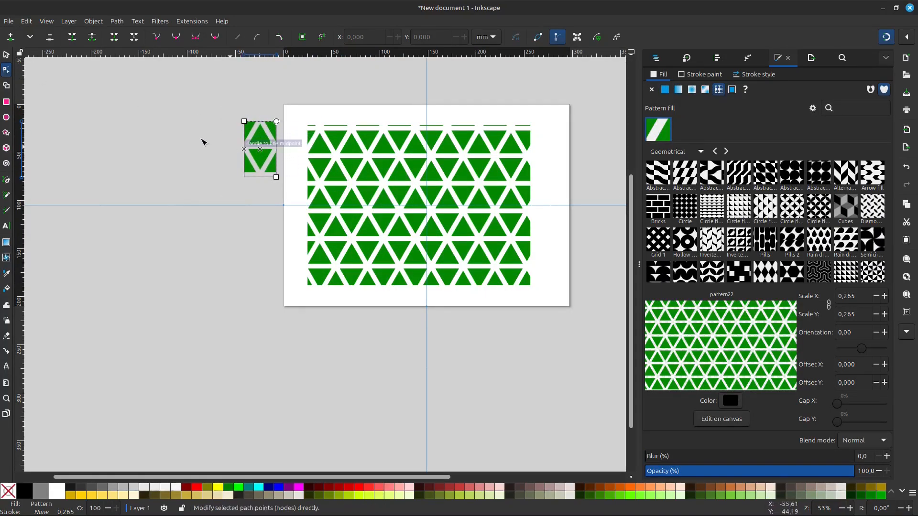
left_click(6, 54)
key("Escape")
scroll(415, 201, "up", 2)
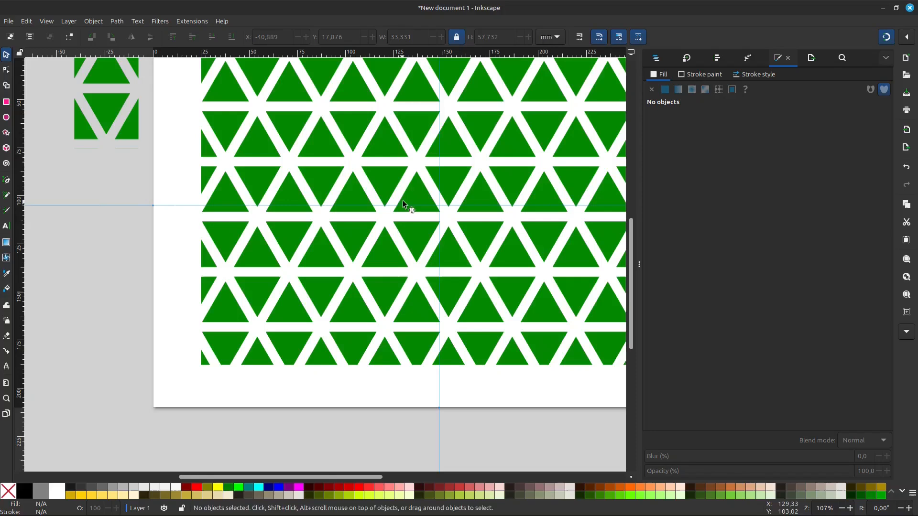
scroll(411, 192, "up", 1)
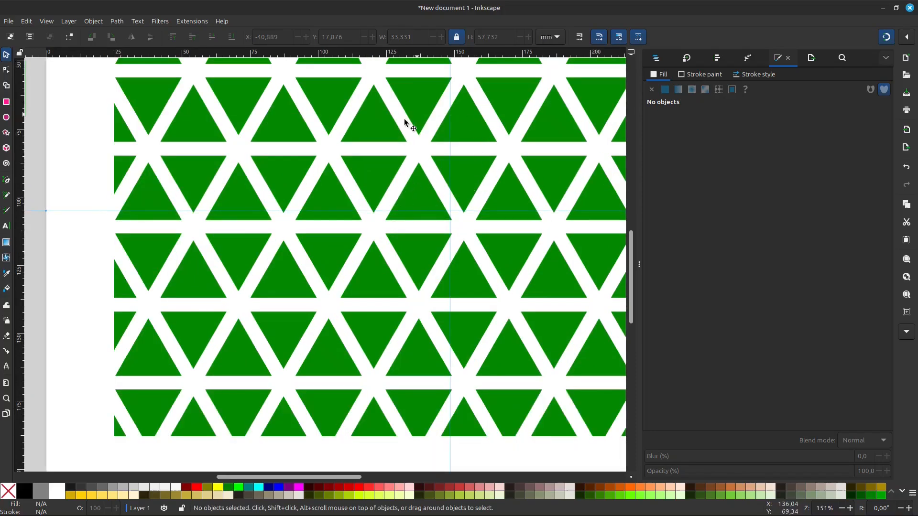